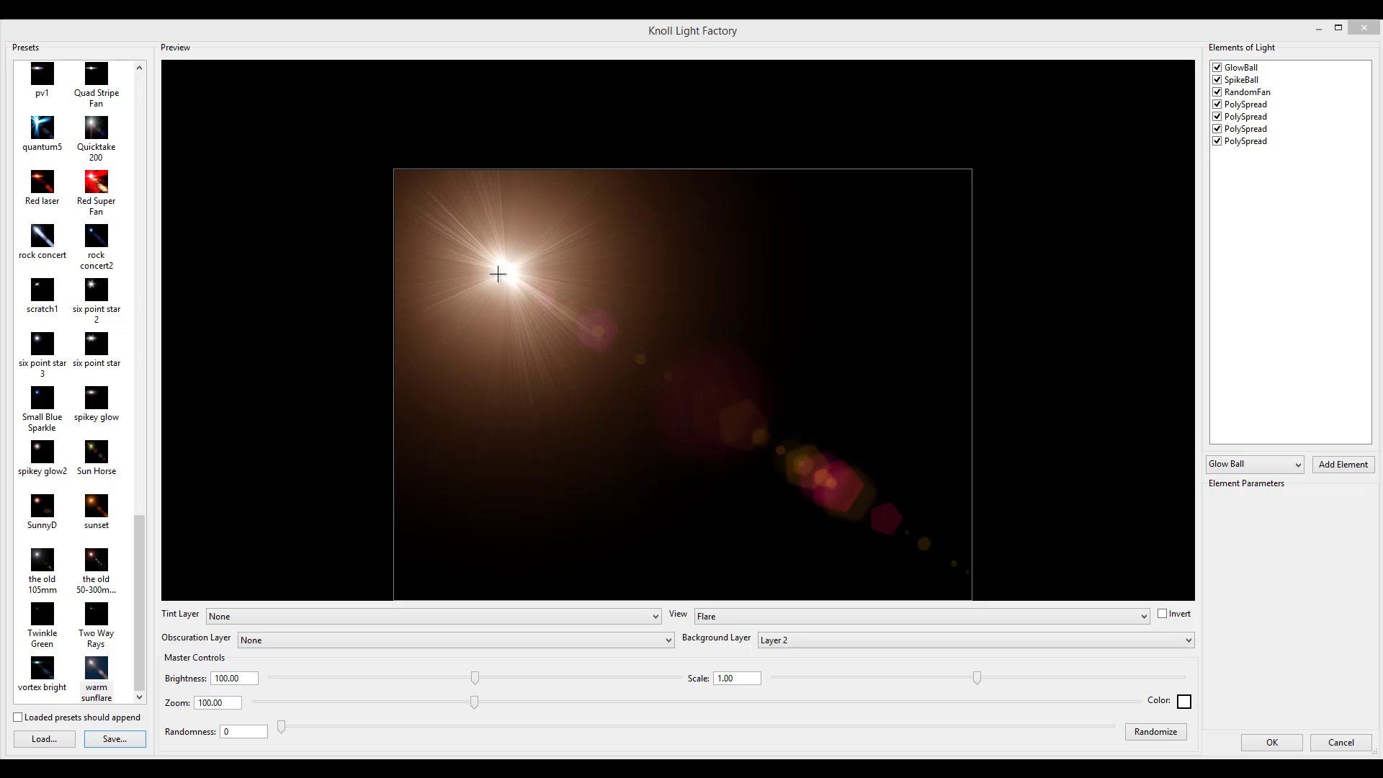
Drag the flare's light source from the upper left to the middle of the preview.
left_click_drag(498, 274, 796, 279)
Fit the preview to the window and turn on Show crosshairs.
right_click(911, 227)
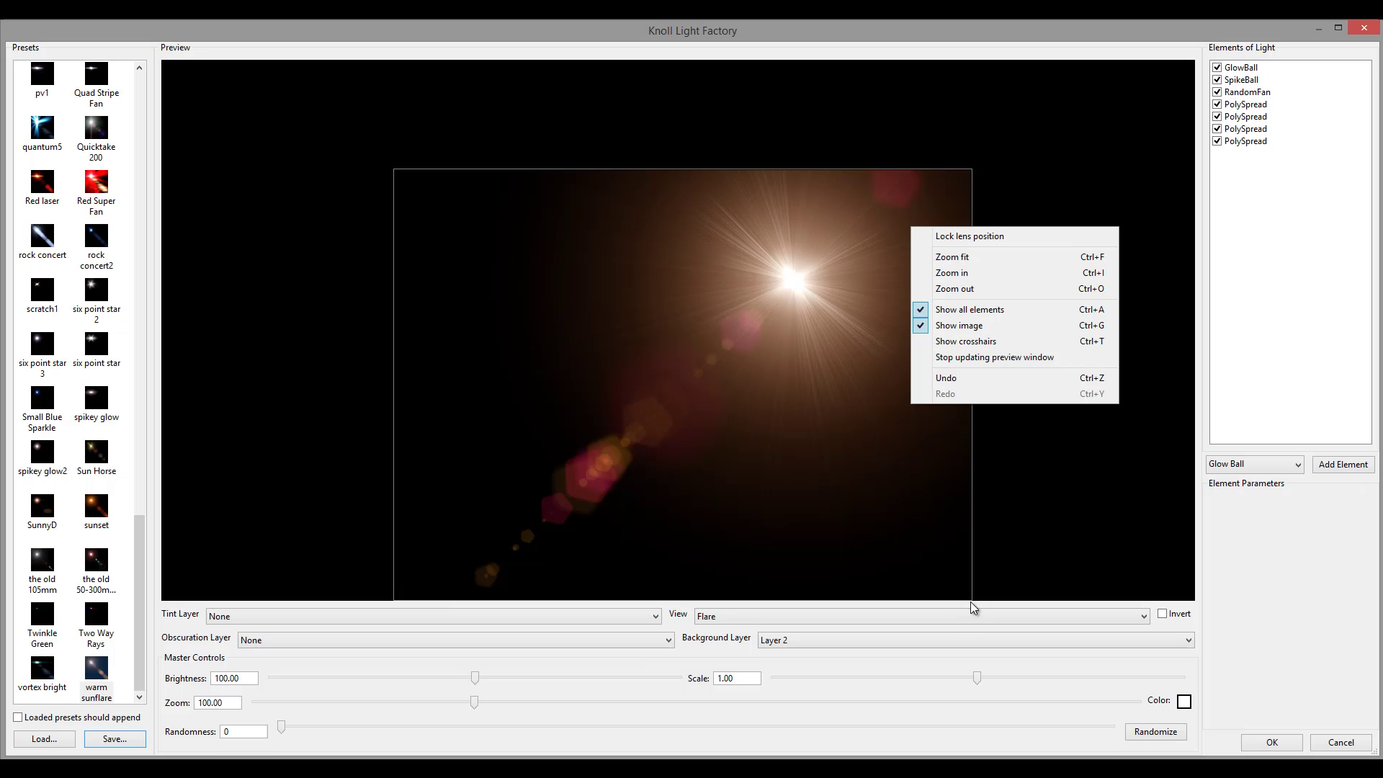
left_click(1016, 257)
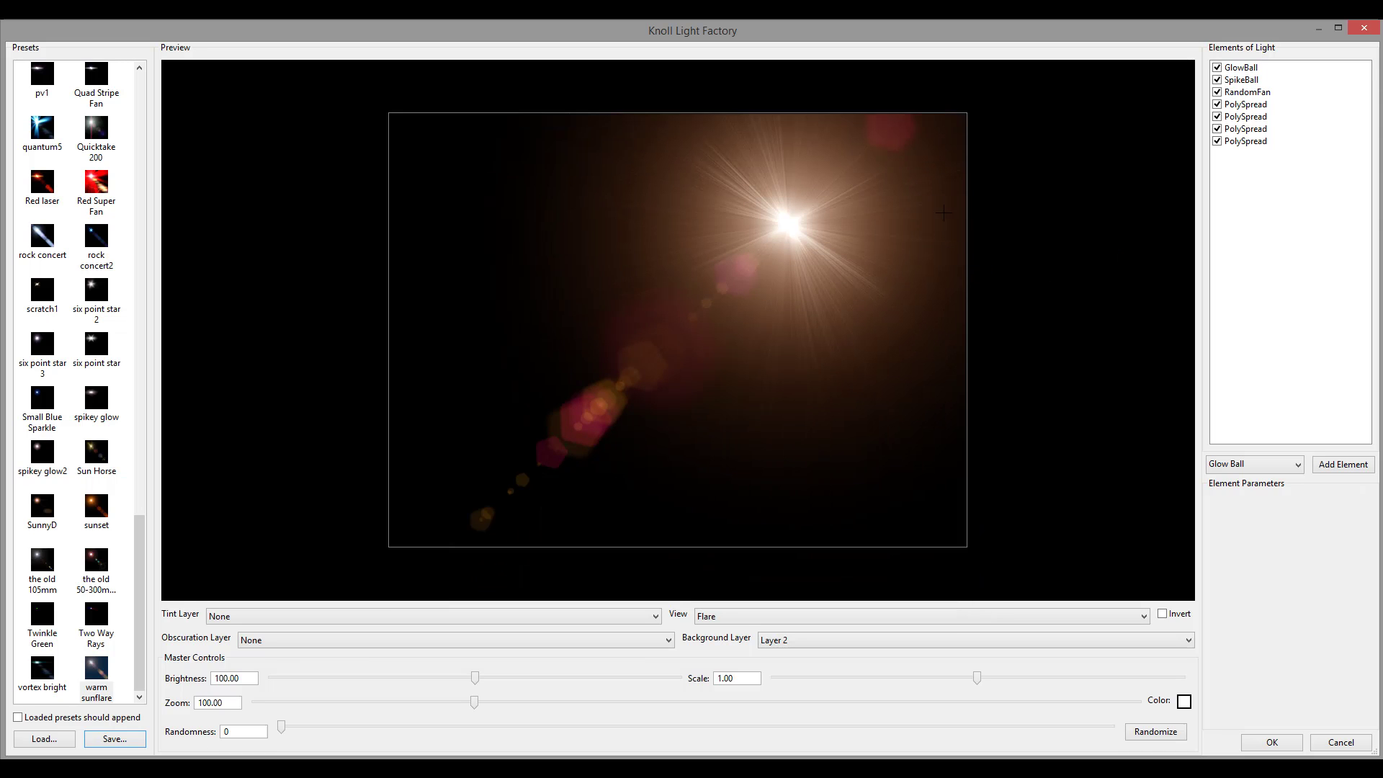
right_click(811, 232)
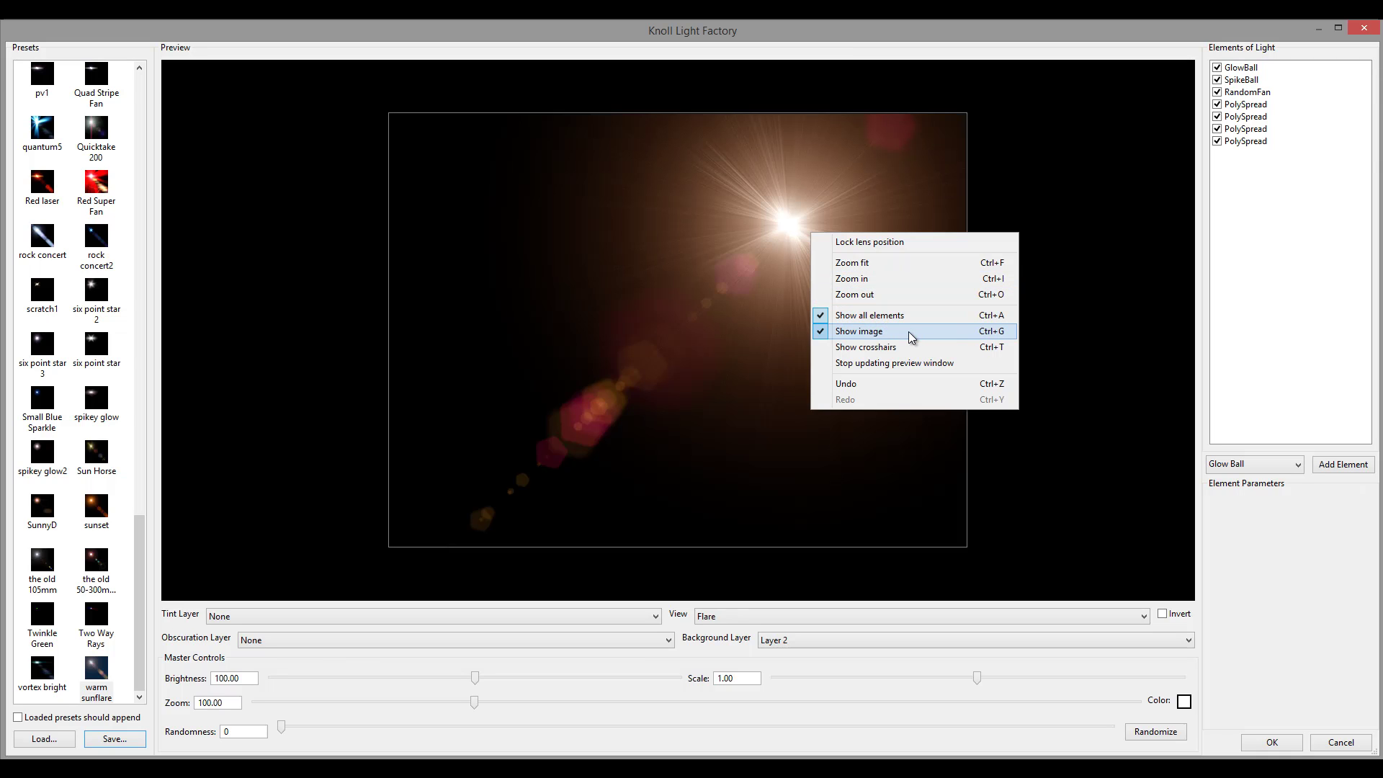
left_click(893, 347)
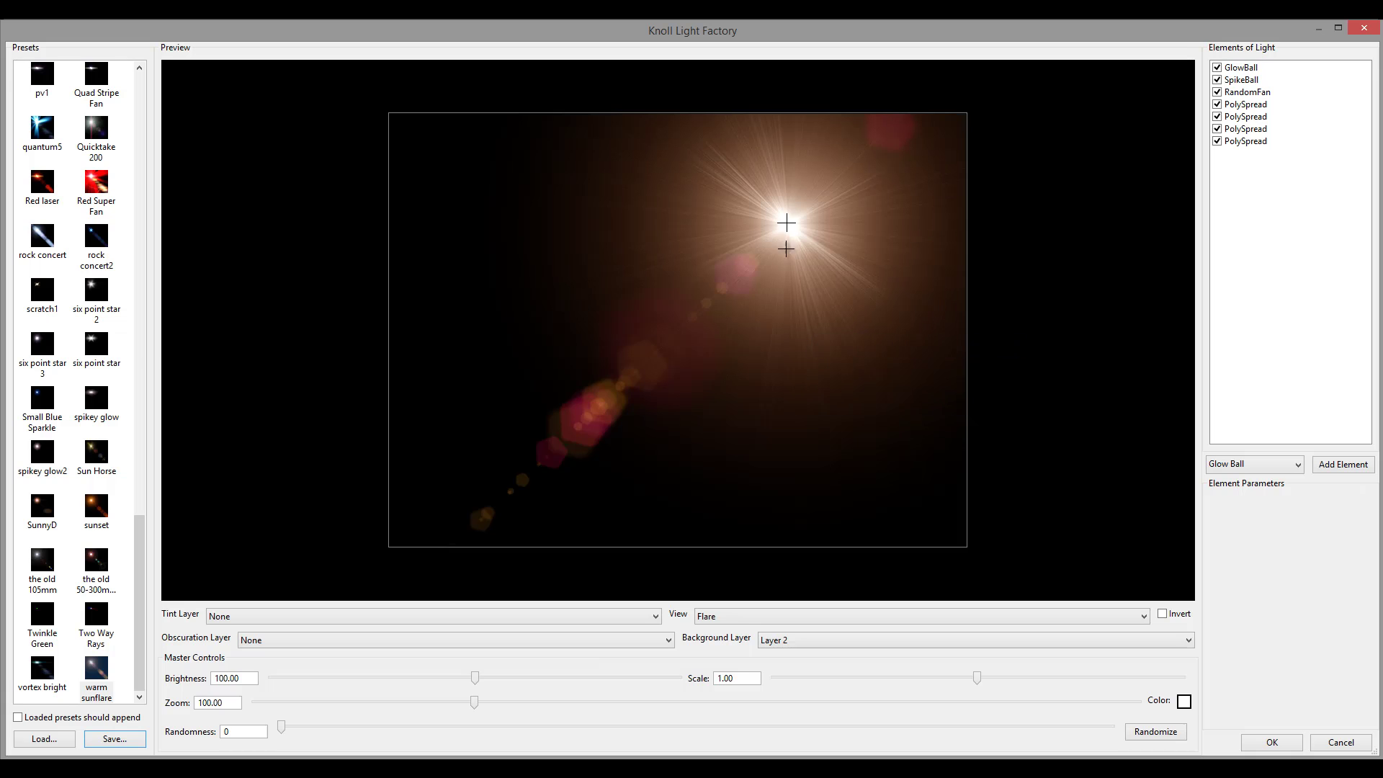
Move the flare centre to the upper left, then hide the crosshairs.
left_click_drag(783, 223, 575, 307)
left_click_drag(643, 262, 545, 189)
right_click(598, 203)
left_click(665, 317)
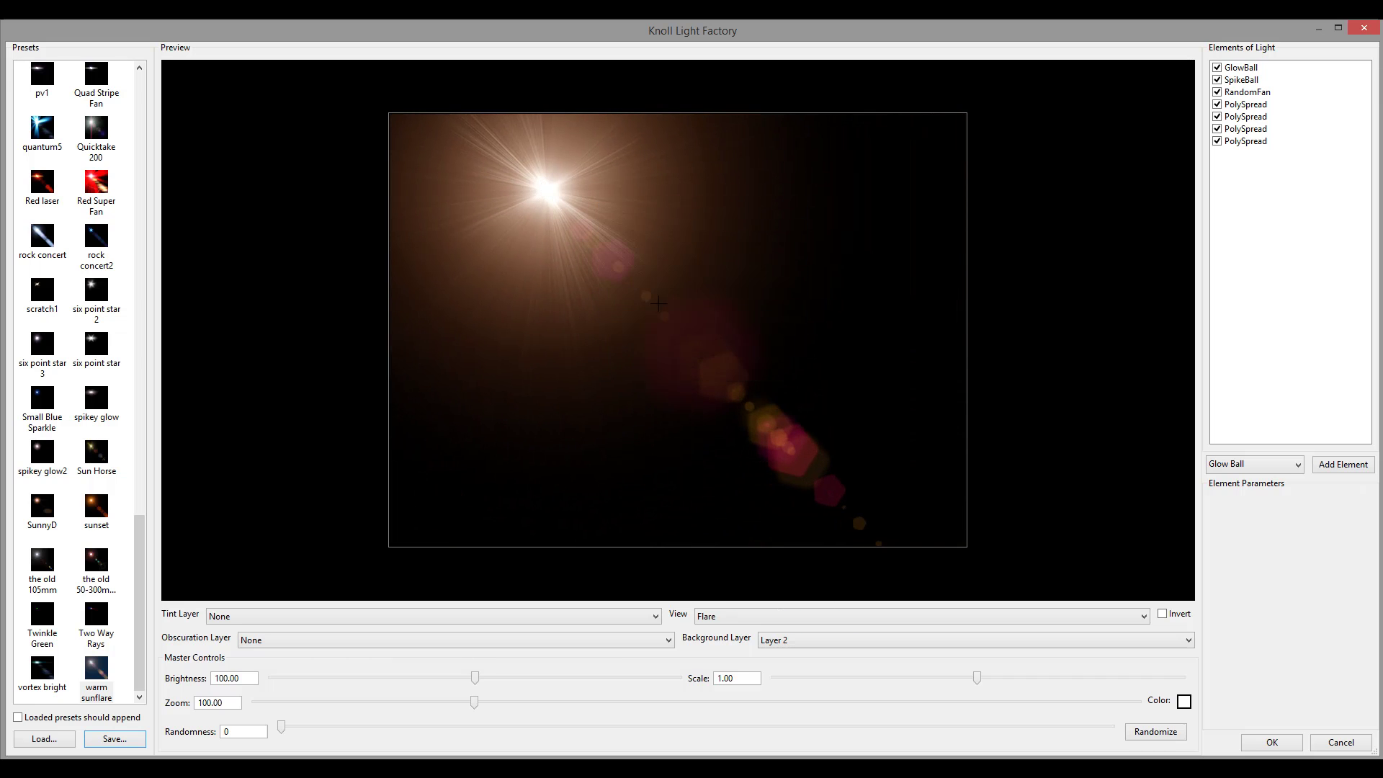
Toggle showing all flare elements from the preview's options menu.
right_click(620, 216)
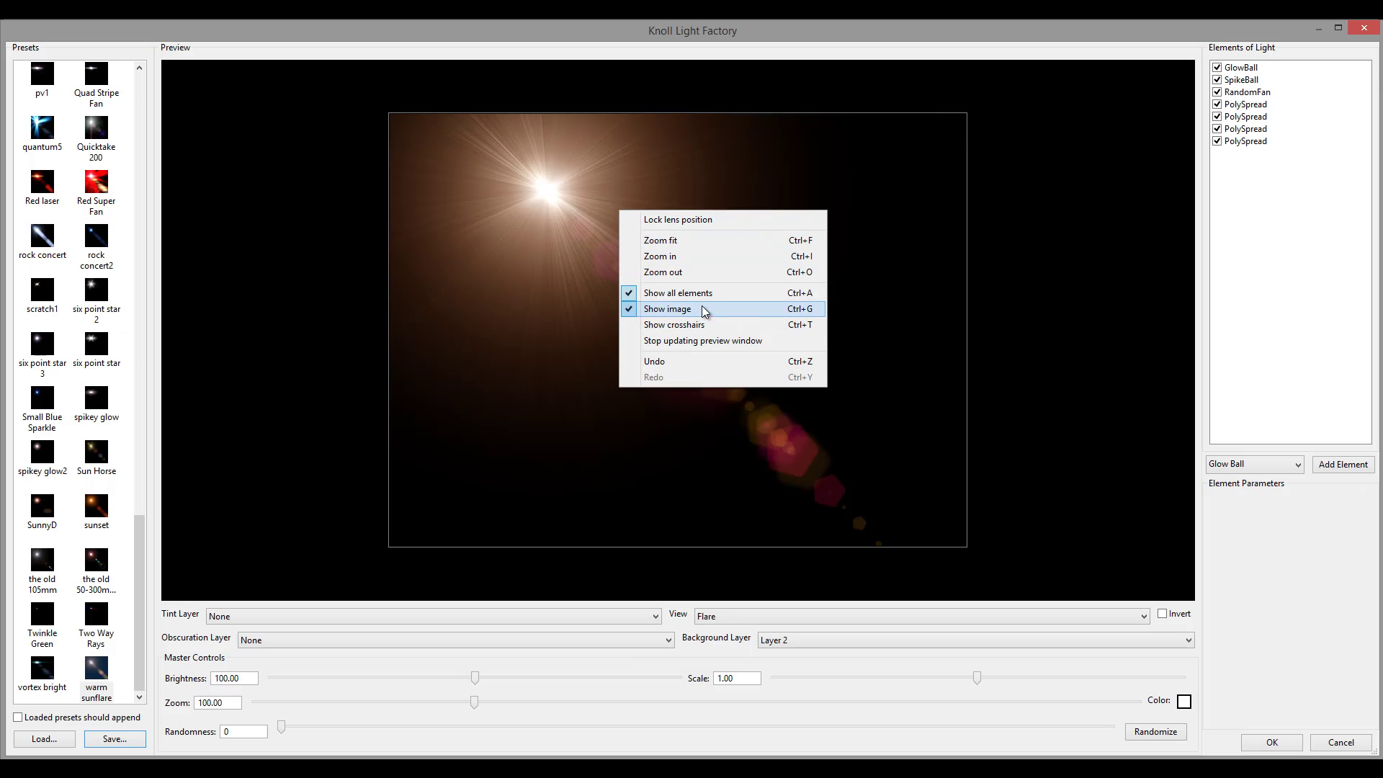
left_click(703, 293)
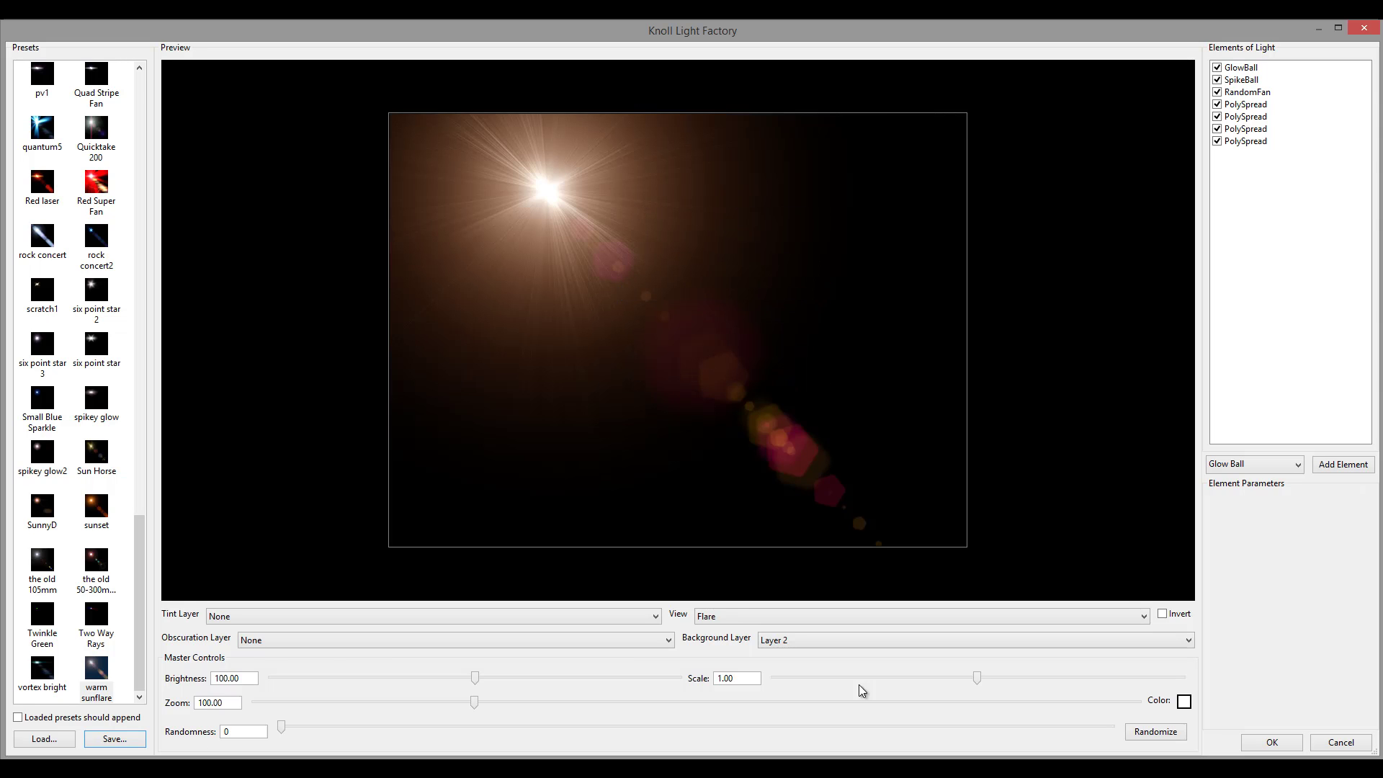
right_click(696, 217)
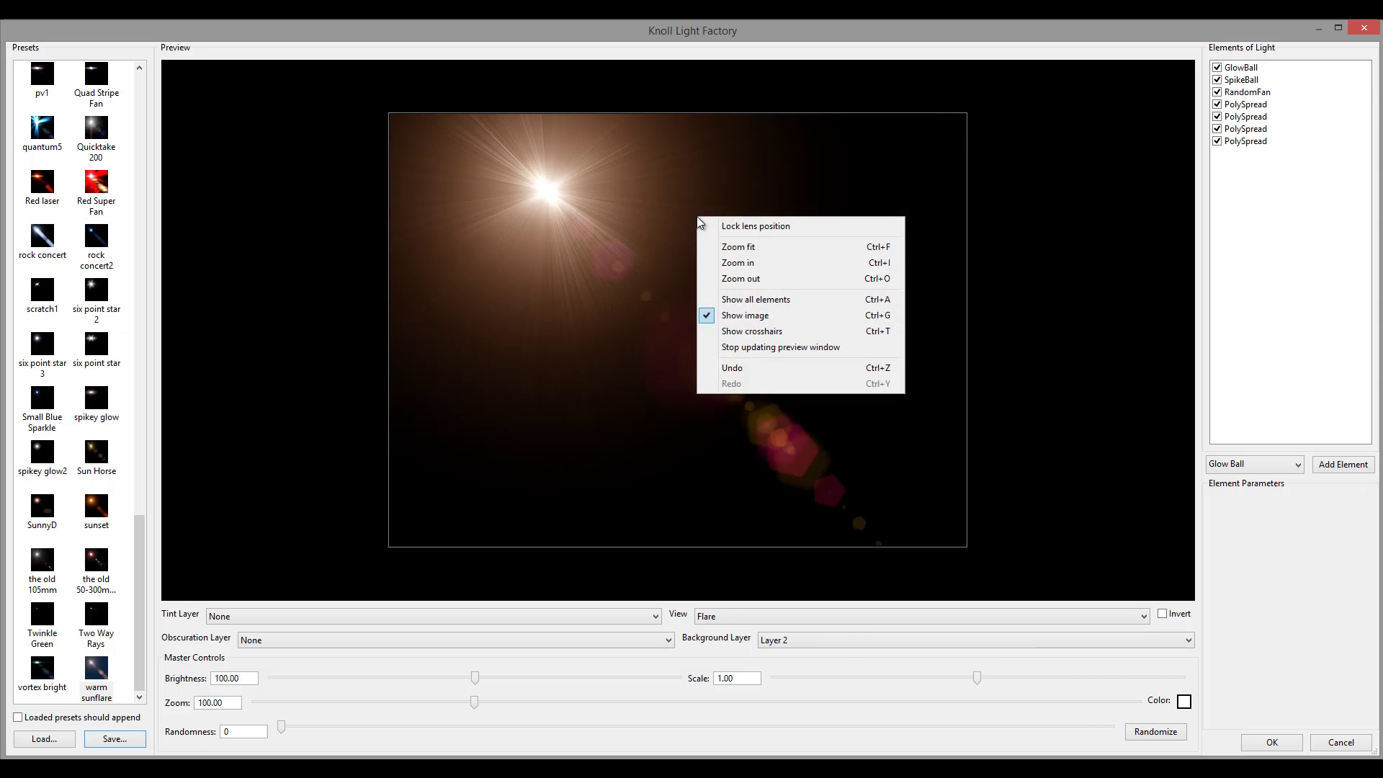
left_click(775, 303)
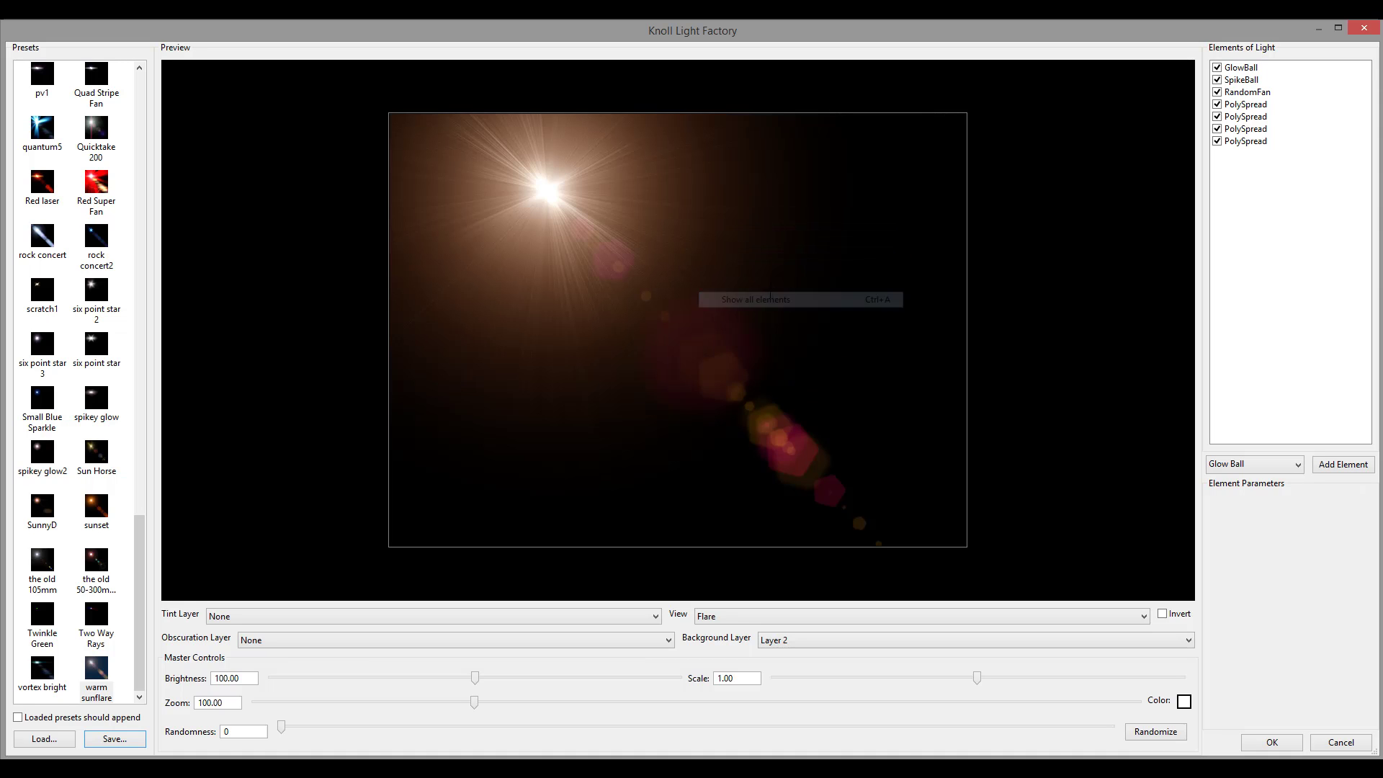
Undo the last flare move and leave the light source right of centre near the top.
right_click(740, 273)
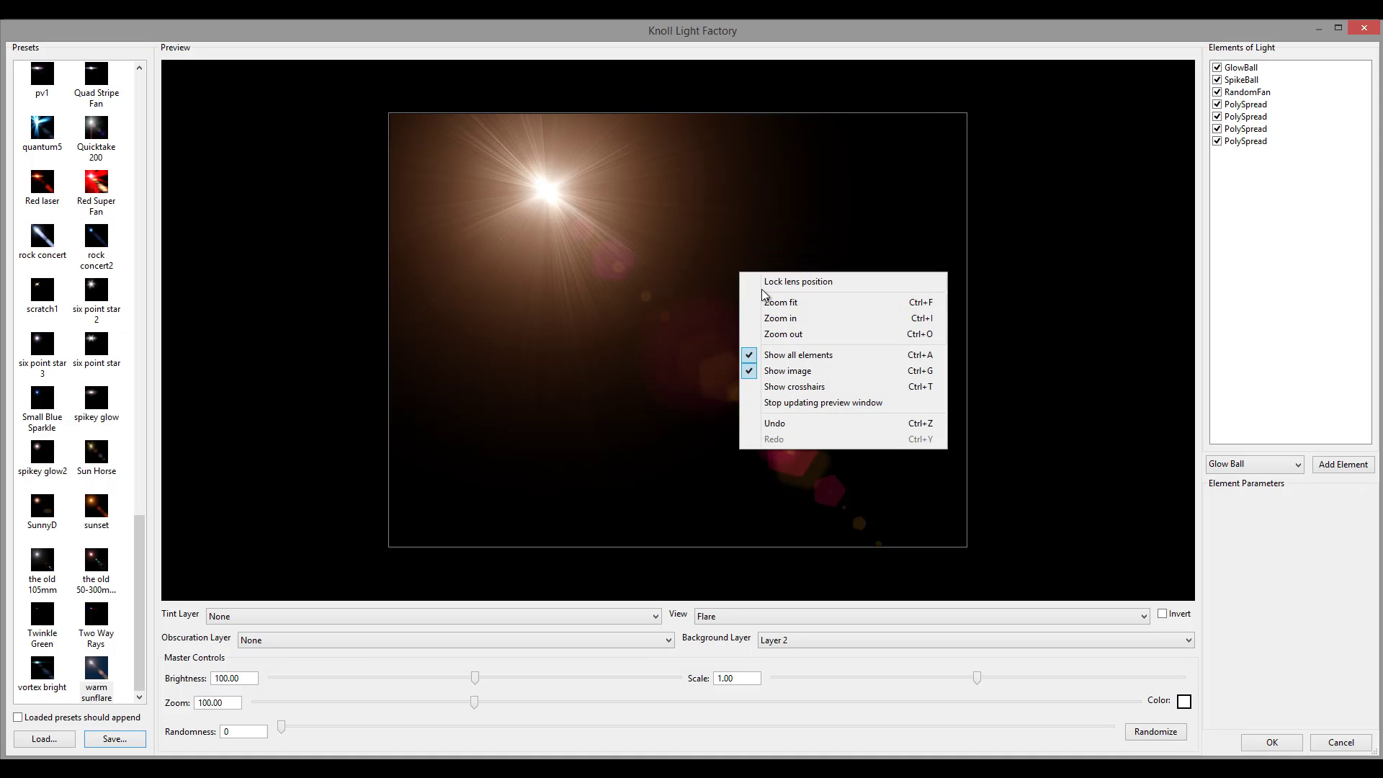
left_click(848, 427)
left_click_drag(870, 325, 670, 147)
left_click_drag(812, 145, 823, 266)
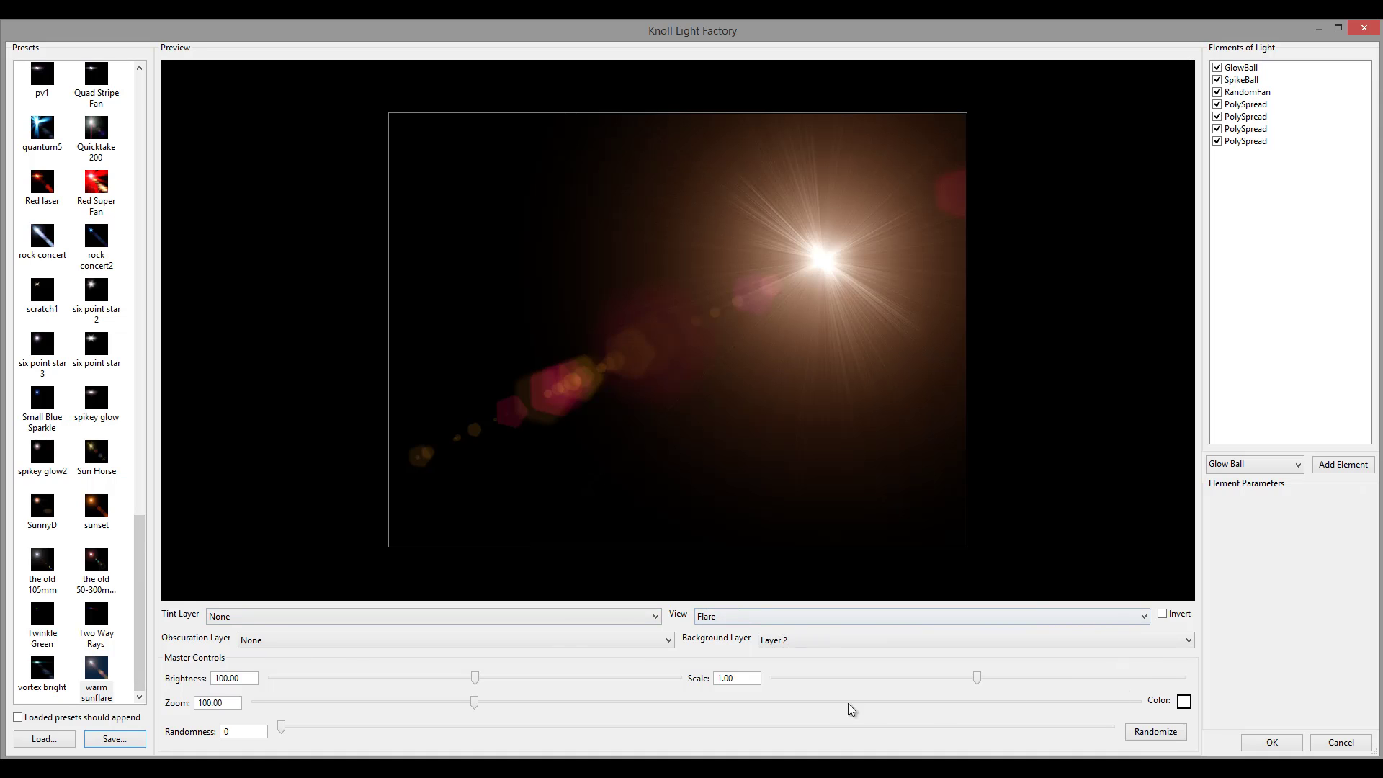
Preview the flare over the Grtadient, then Background layer, moving its source to the top right.
left_click(890, 642)
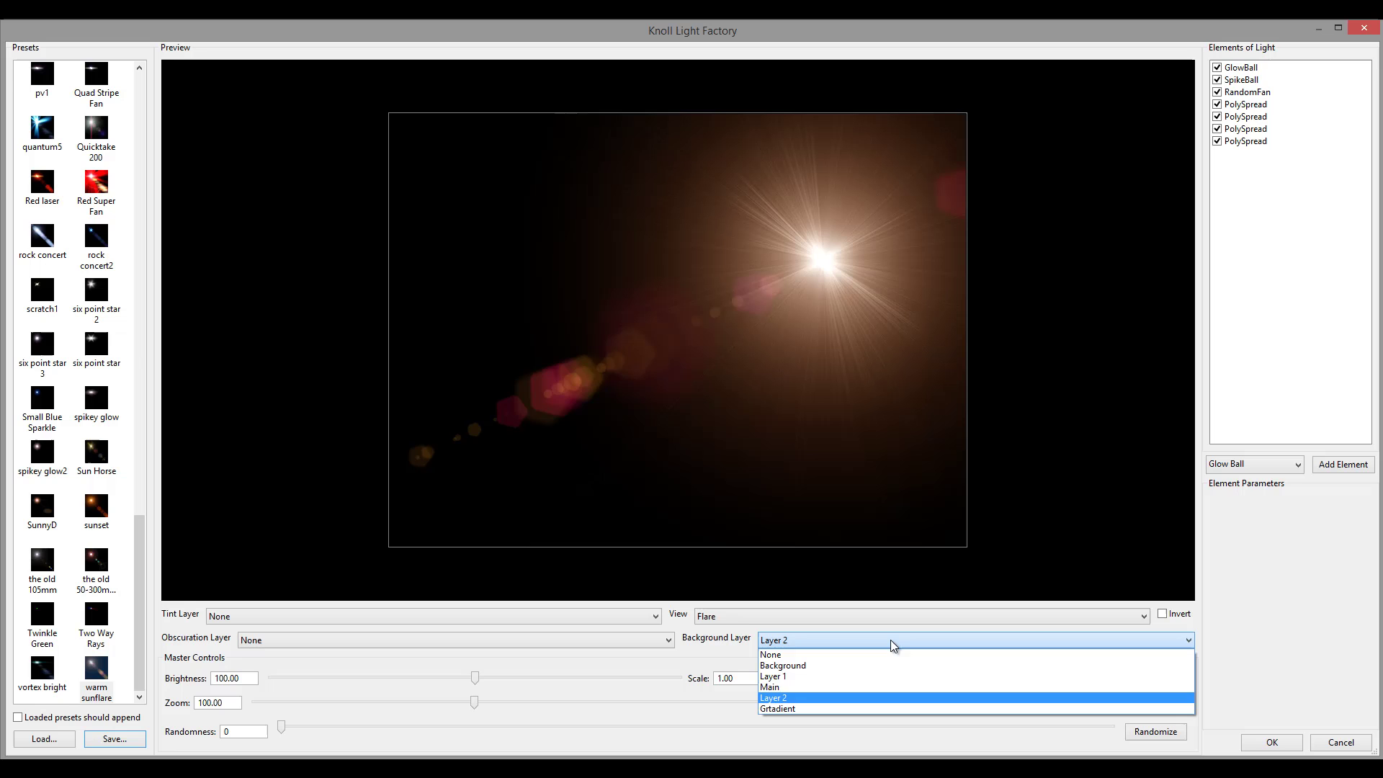
left_click(850, 708)
left_click_drag(816, 282, 564, 176)
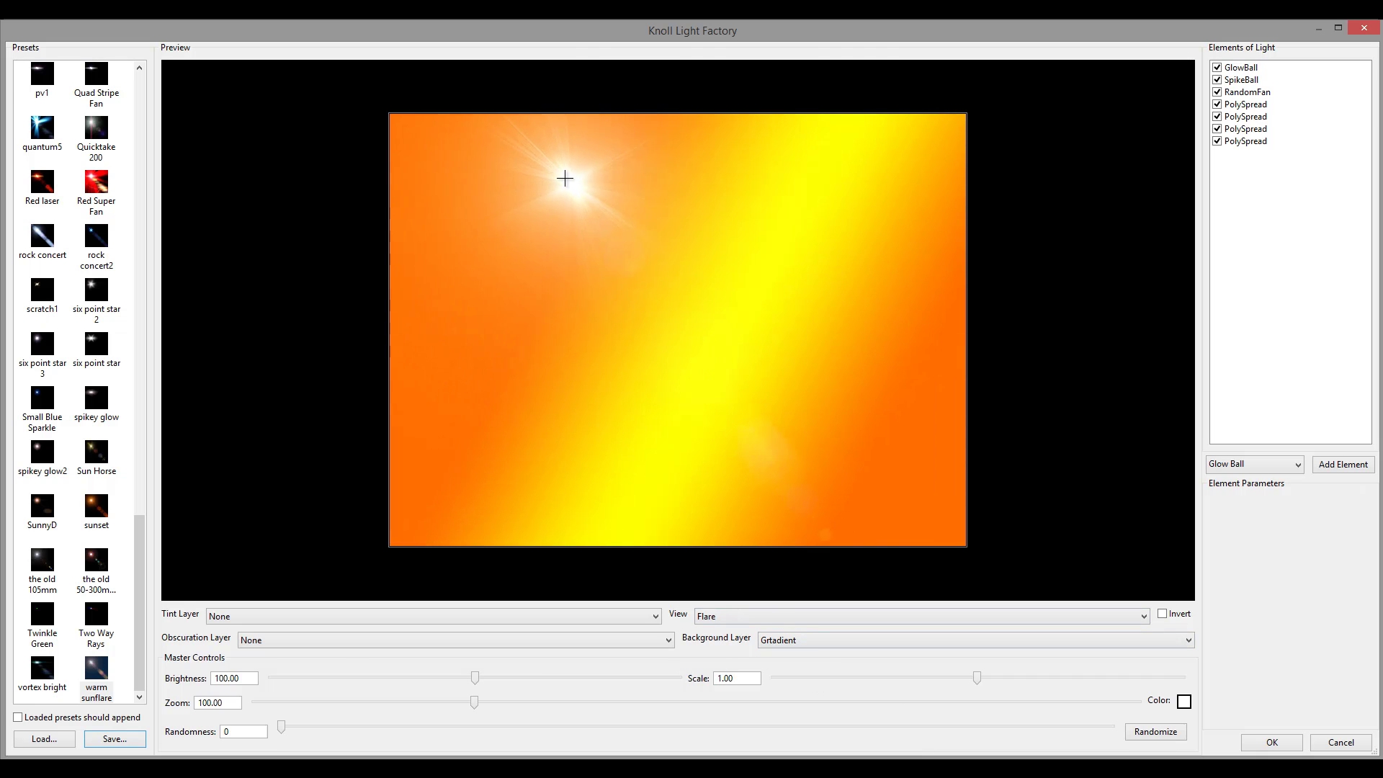
left_click(818, 640)
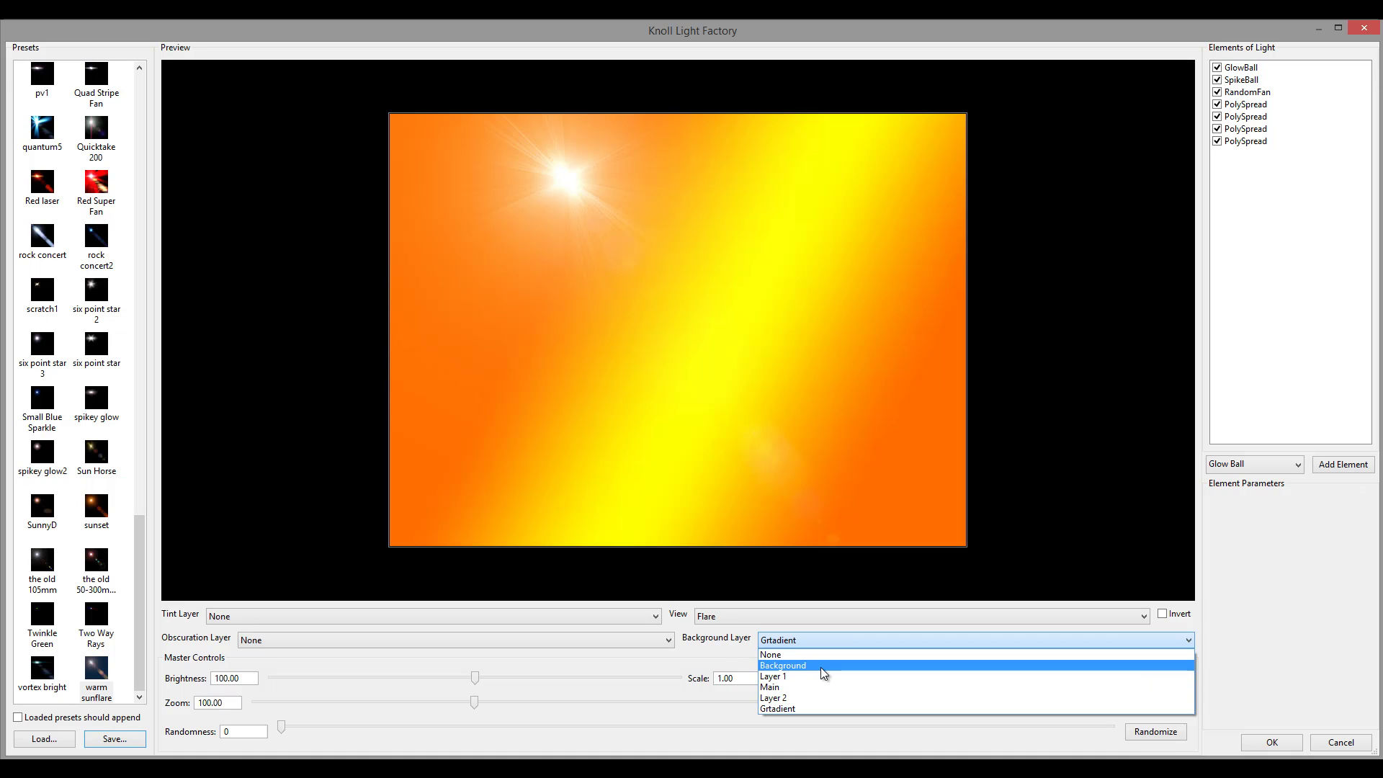
left_click(820, 666)
left_click_drag(643, 194, 918, 156)
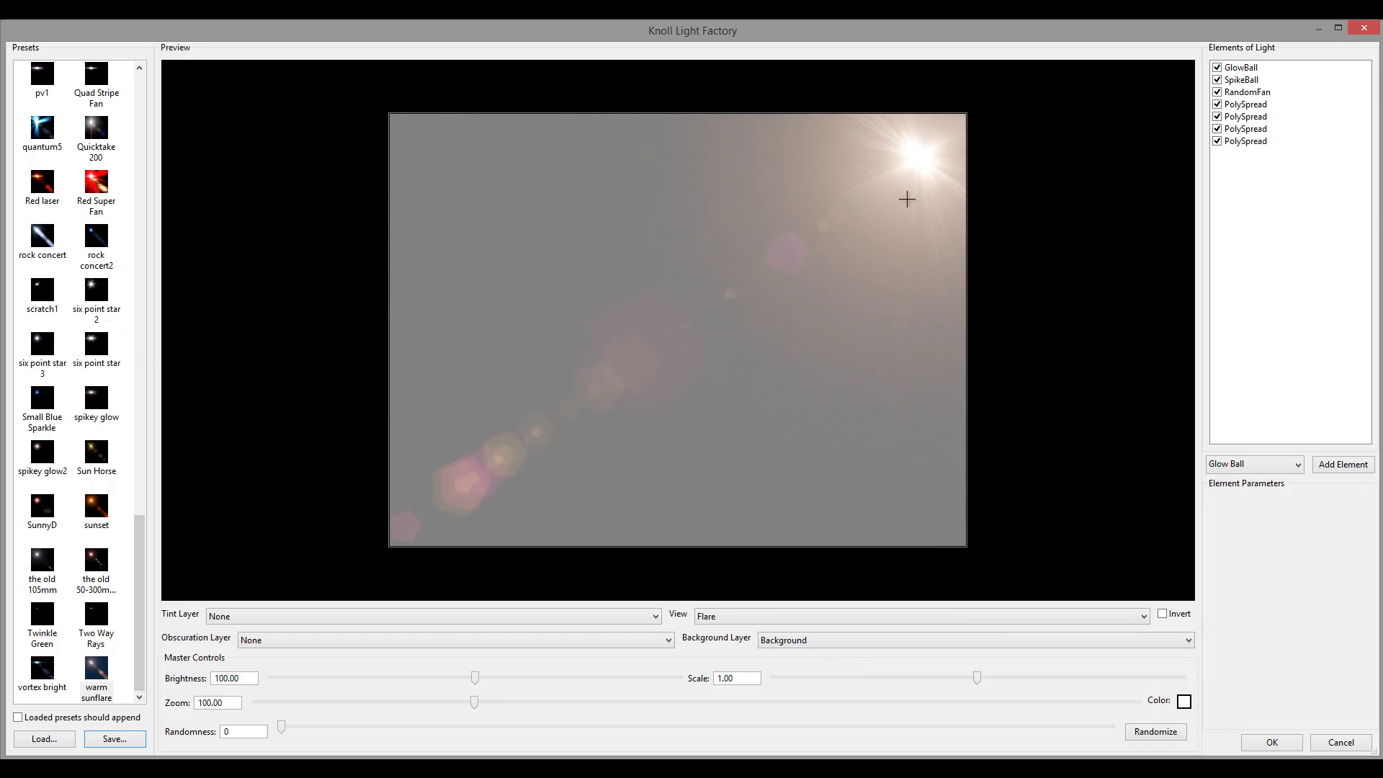
Keep Background as the background layer and check the layers in the main Photoshop window.
left_click(835, 640)
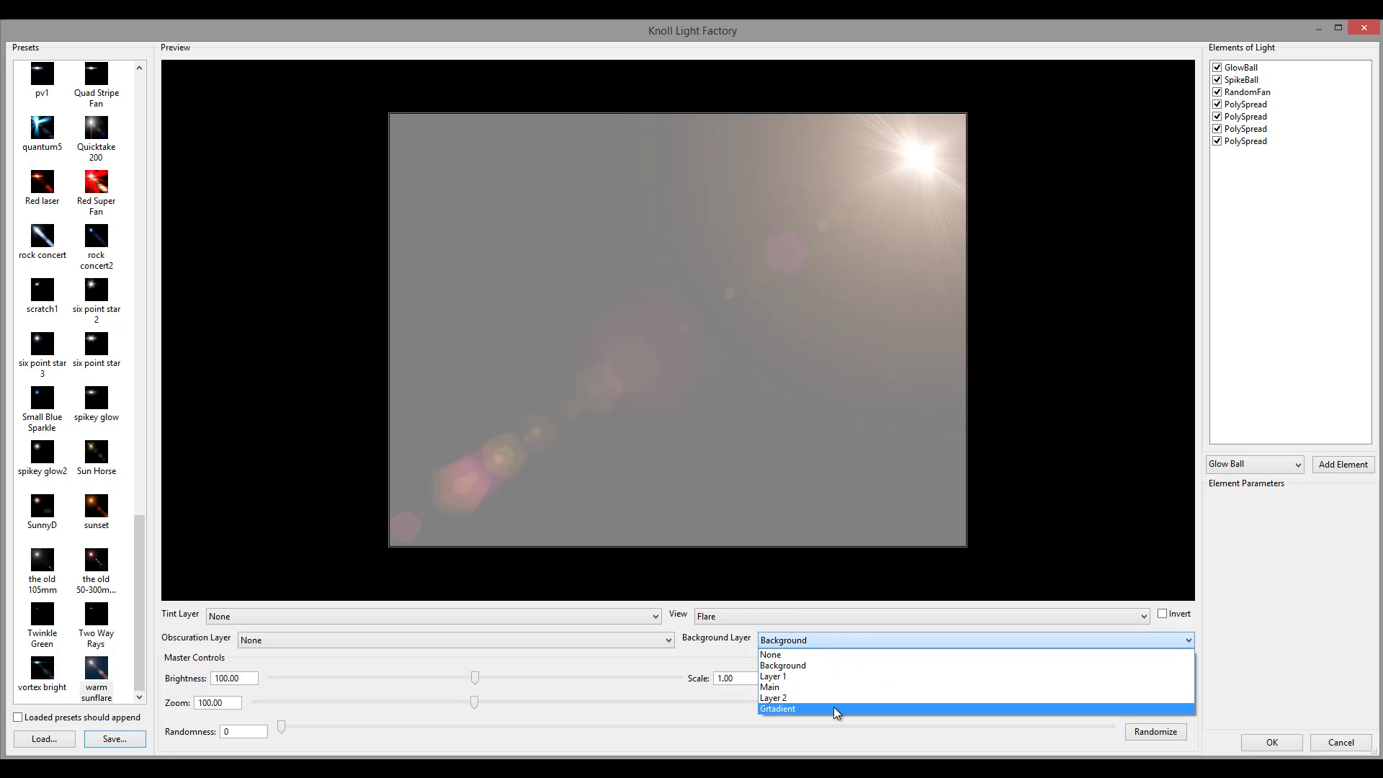
left_click(443, 770)
left_click(360, 742)
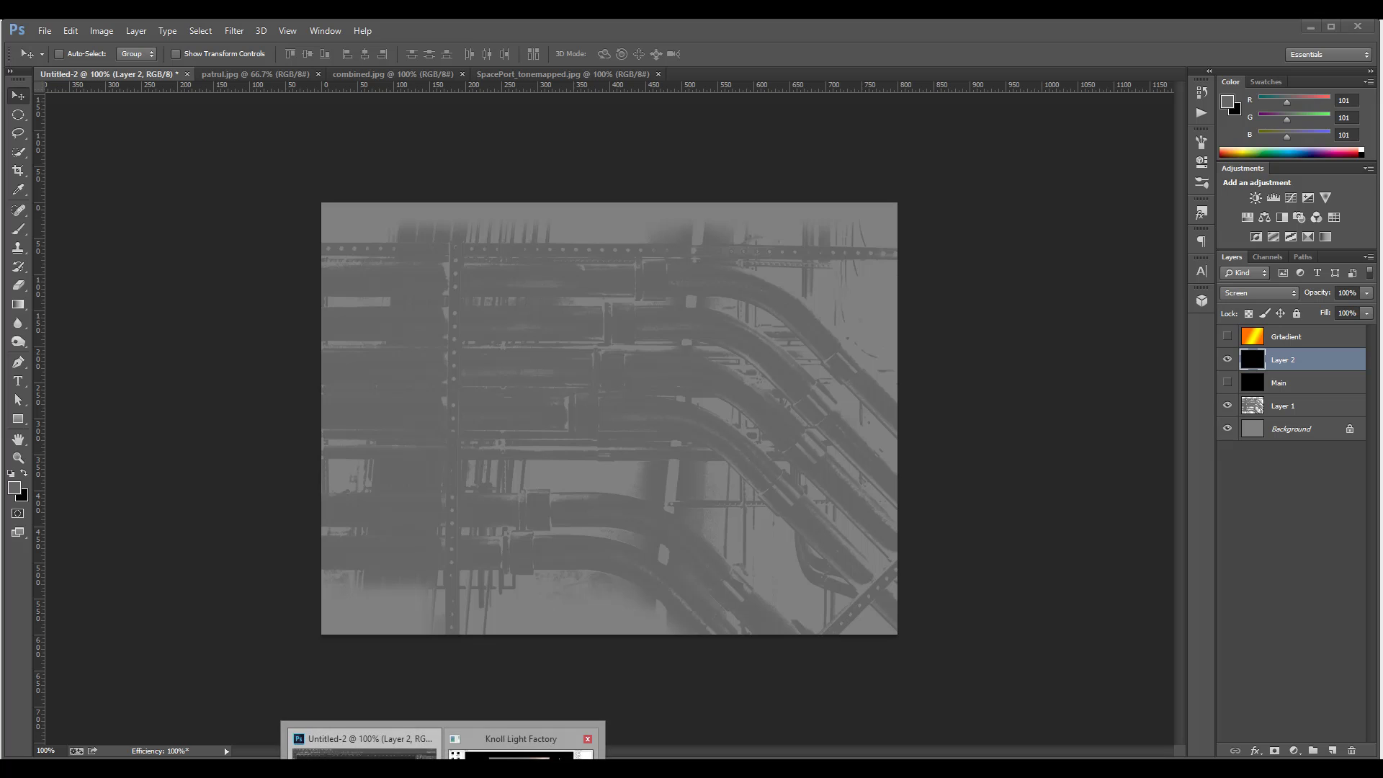
left_click(519, 742)
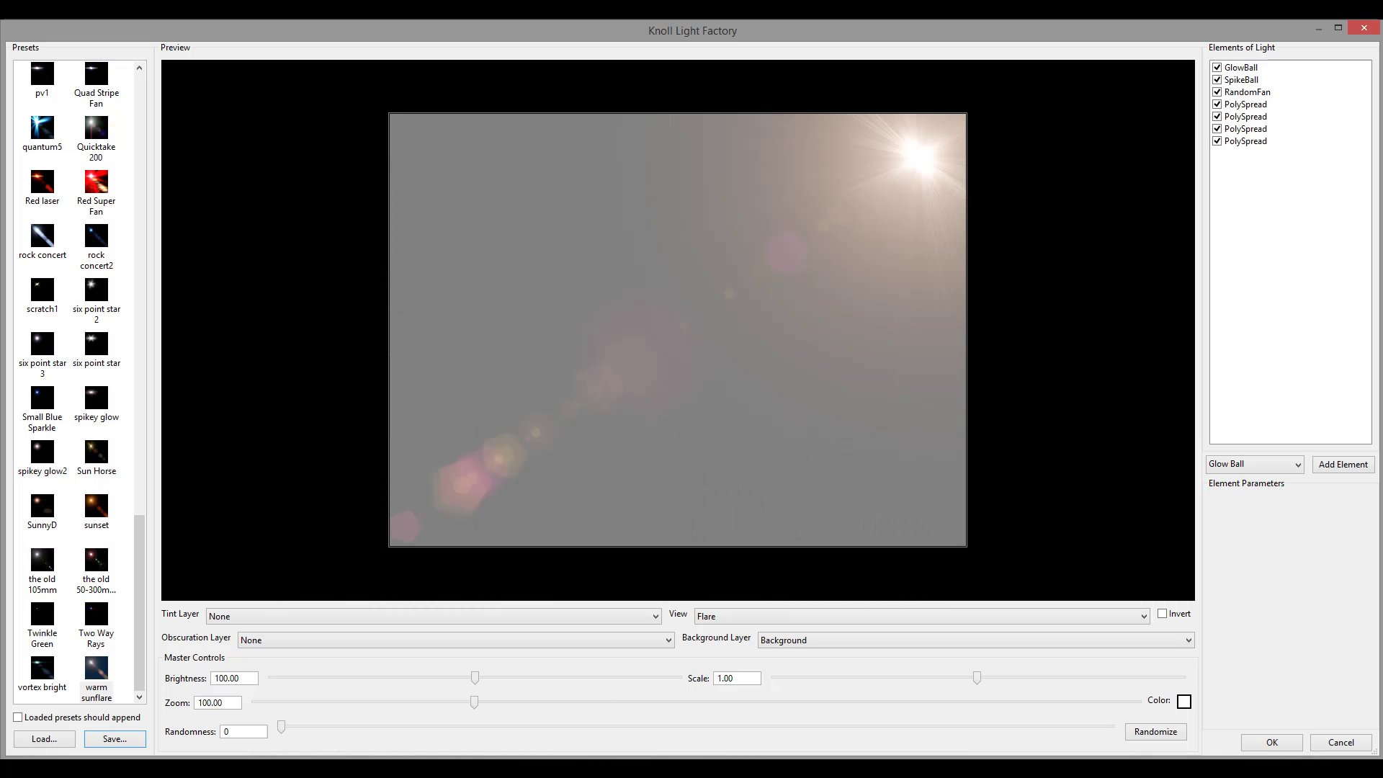
Try the Grtadient background once more, then set Background Layer to None.
left_click(1169, 641)
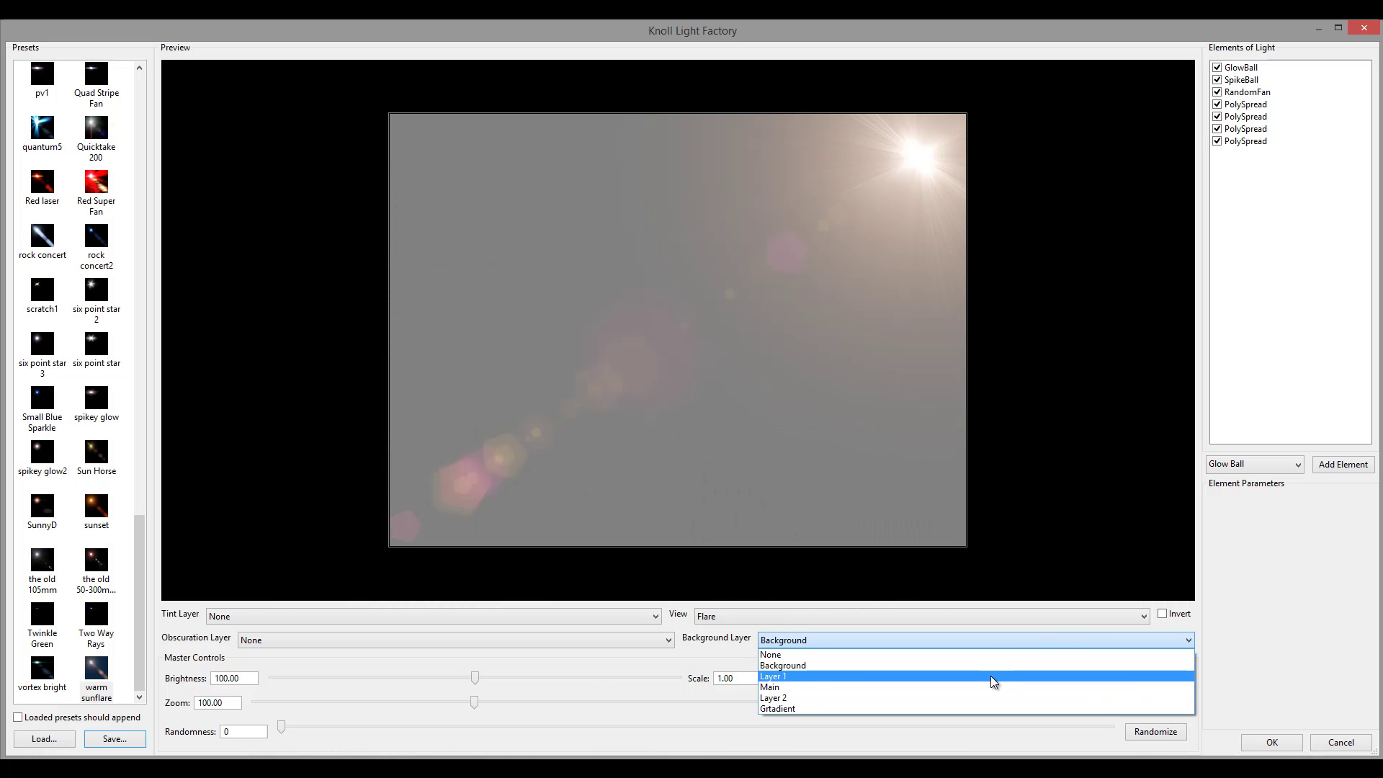
left_click(984, 708)
left_click_drag(880, 191, 912, 163)
left_click(856, 640)
left_click(839, 652)
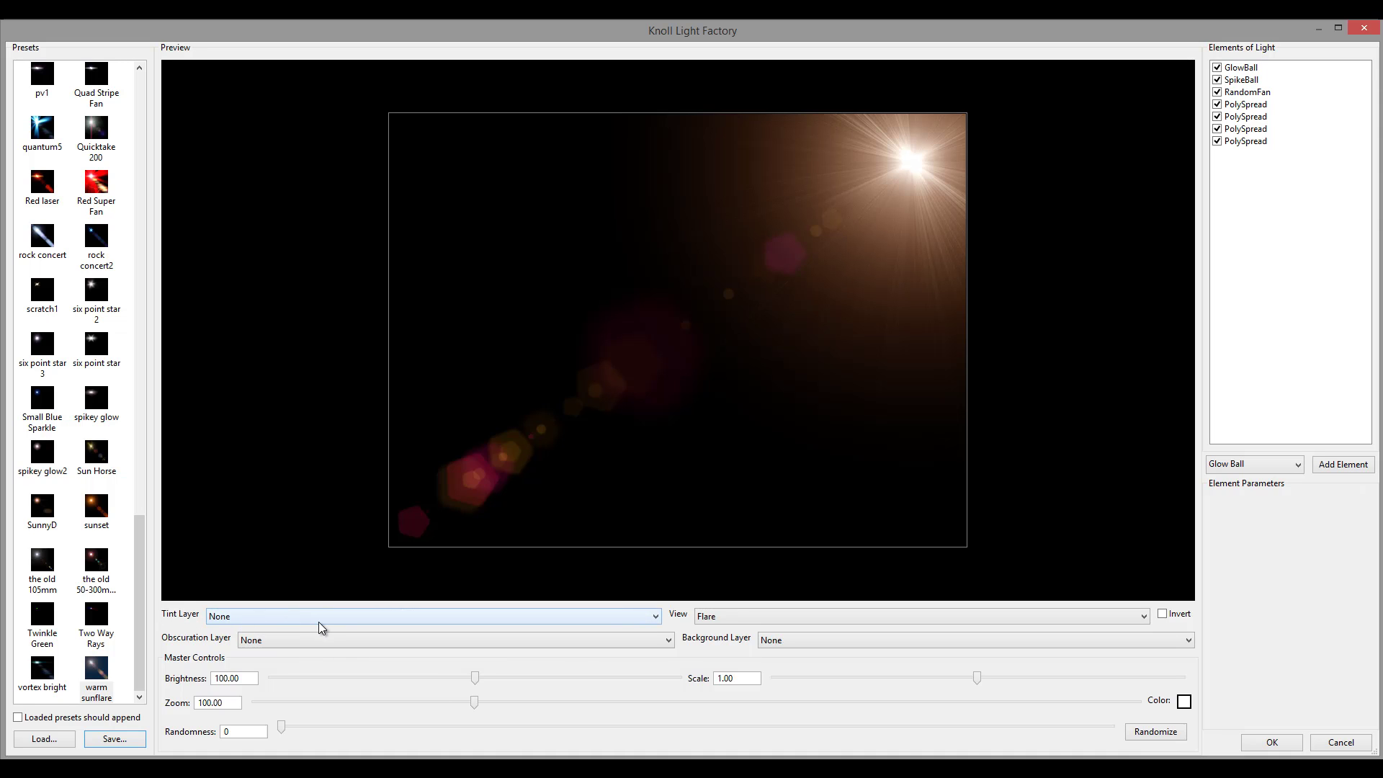
Tint the flare with the Grtadient layer and move its light source to the upper-right corner.
left_click_drag(917, 174, 509, 177)
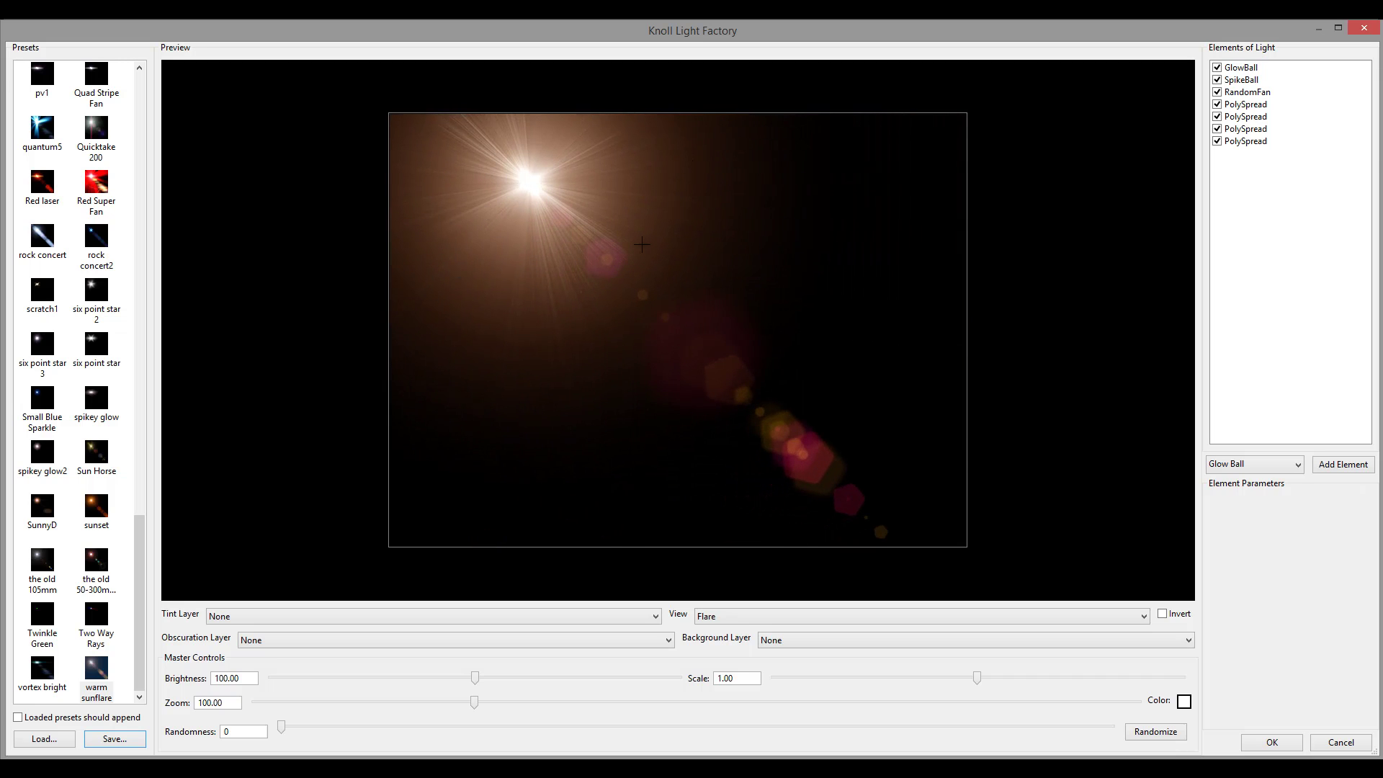
left_click(654, 618)
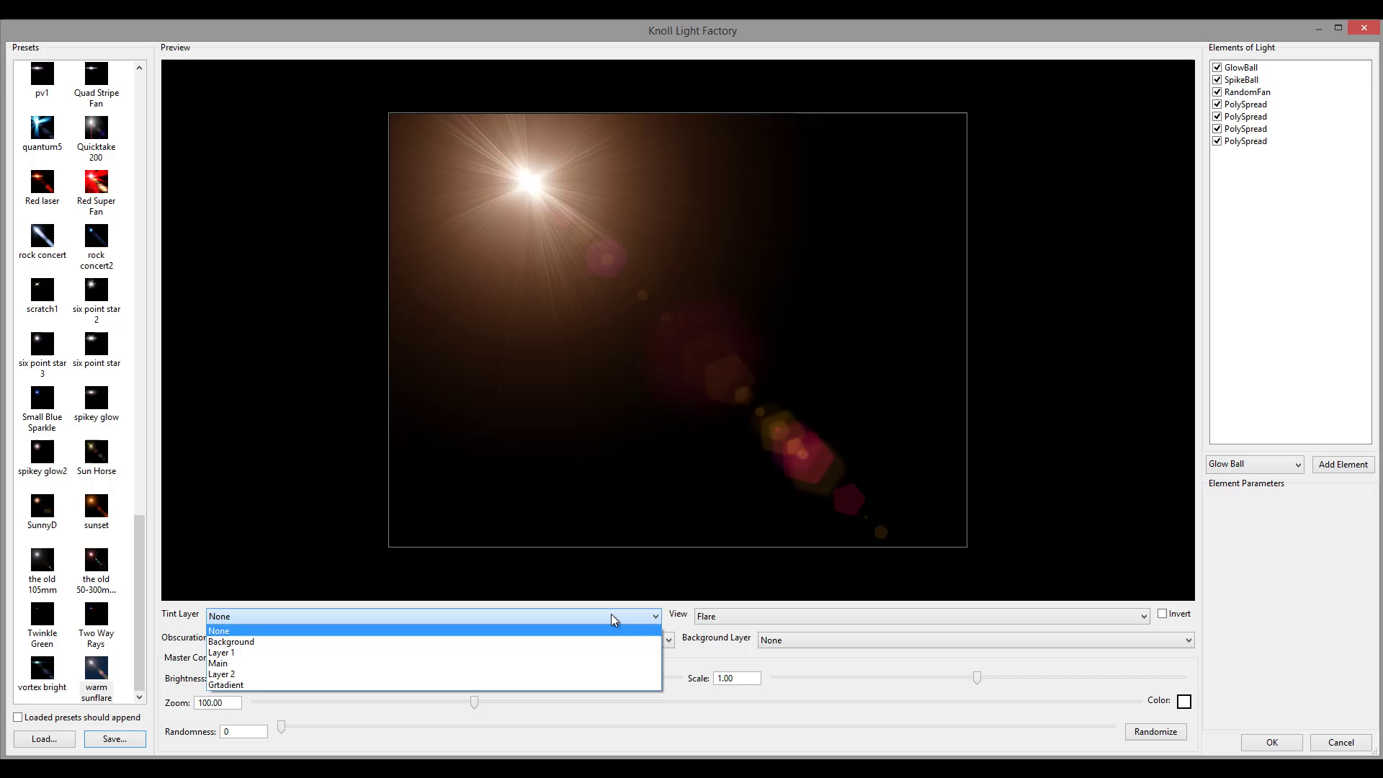
left_click(507, 685)
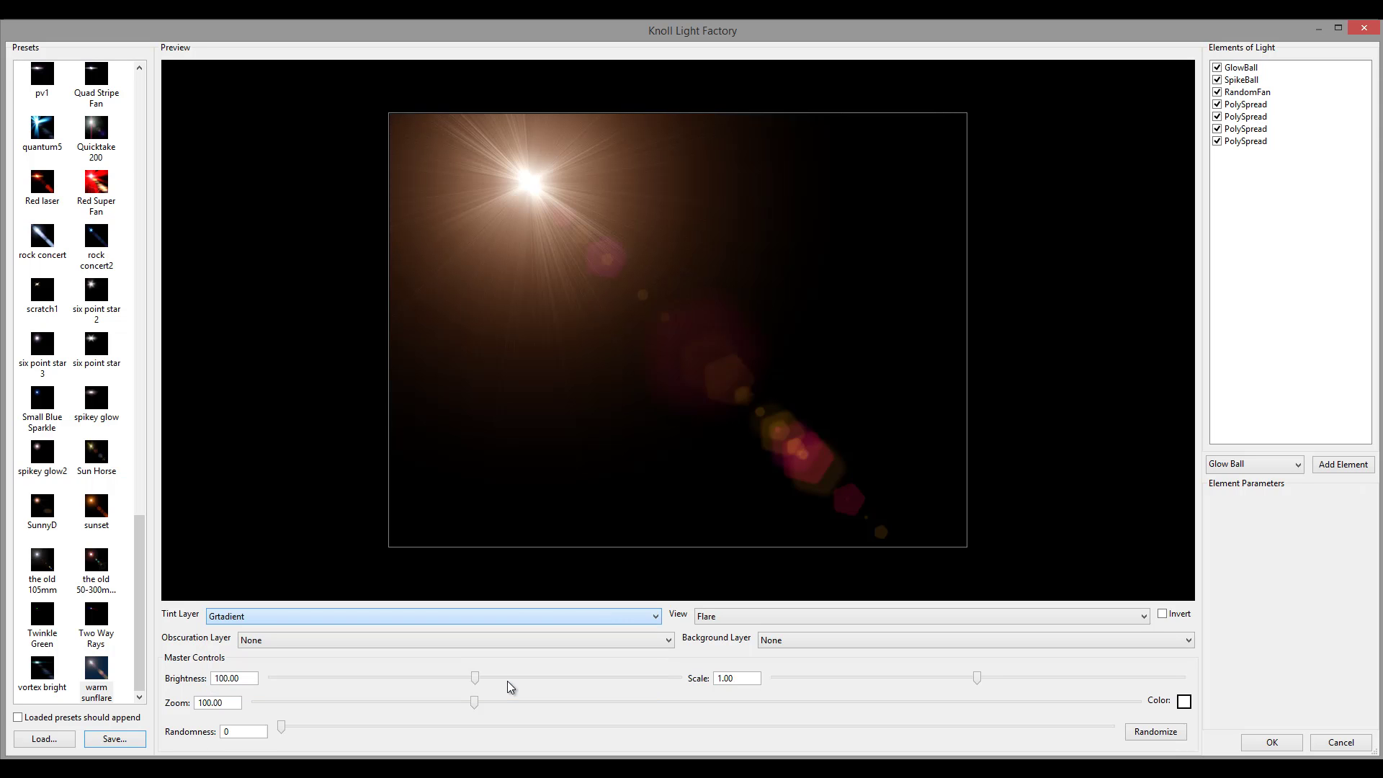
left_click_drag(527, 190, 827, 236)
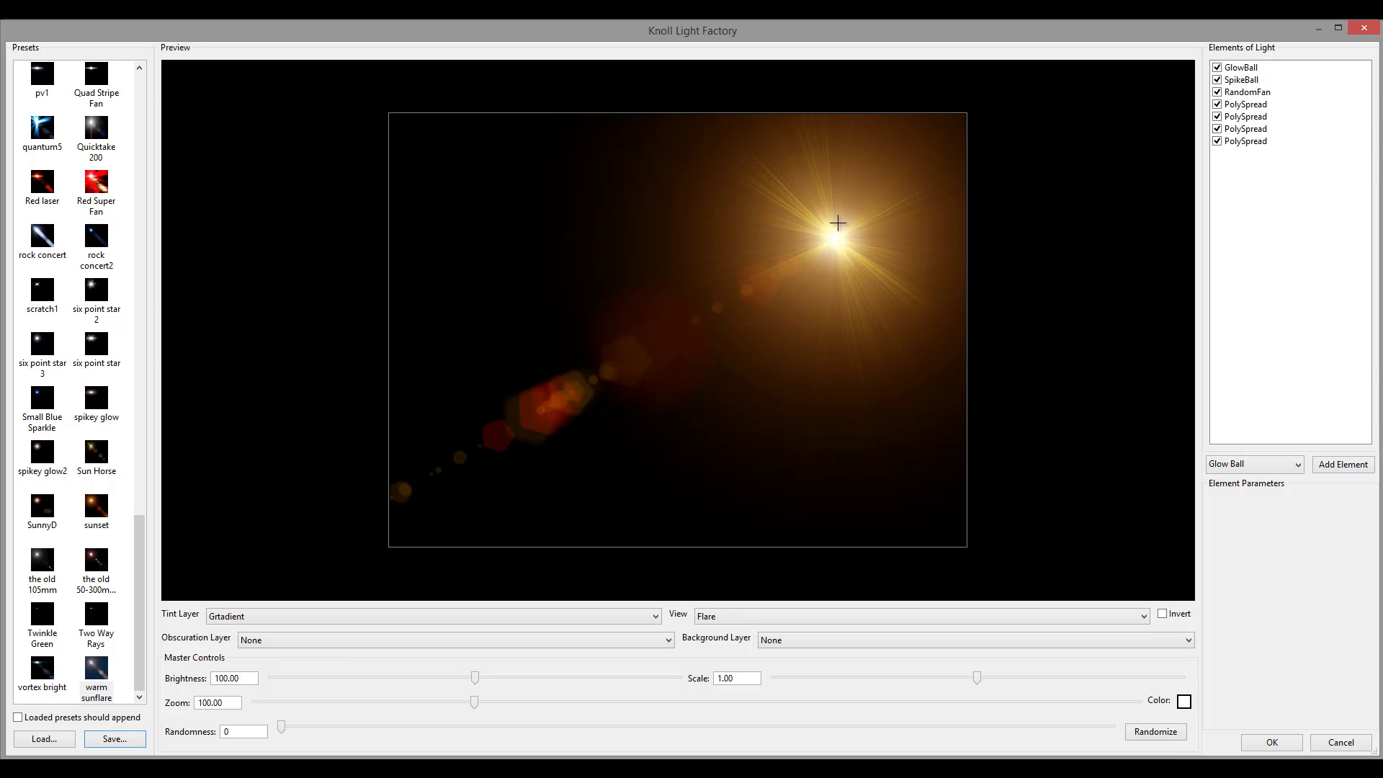
mouse_move(836, 238)
left_mouse_down()
mouse_move(865, 127)
mouse_move(886, 479)
mouse_move(902, 153)
left_mouse_up()
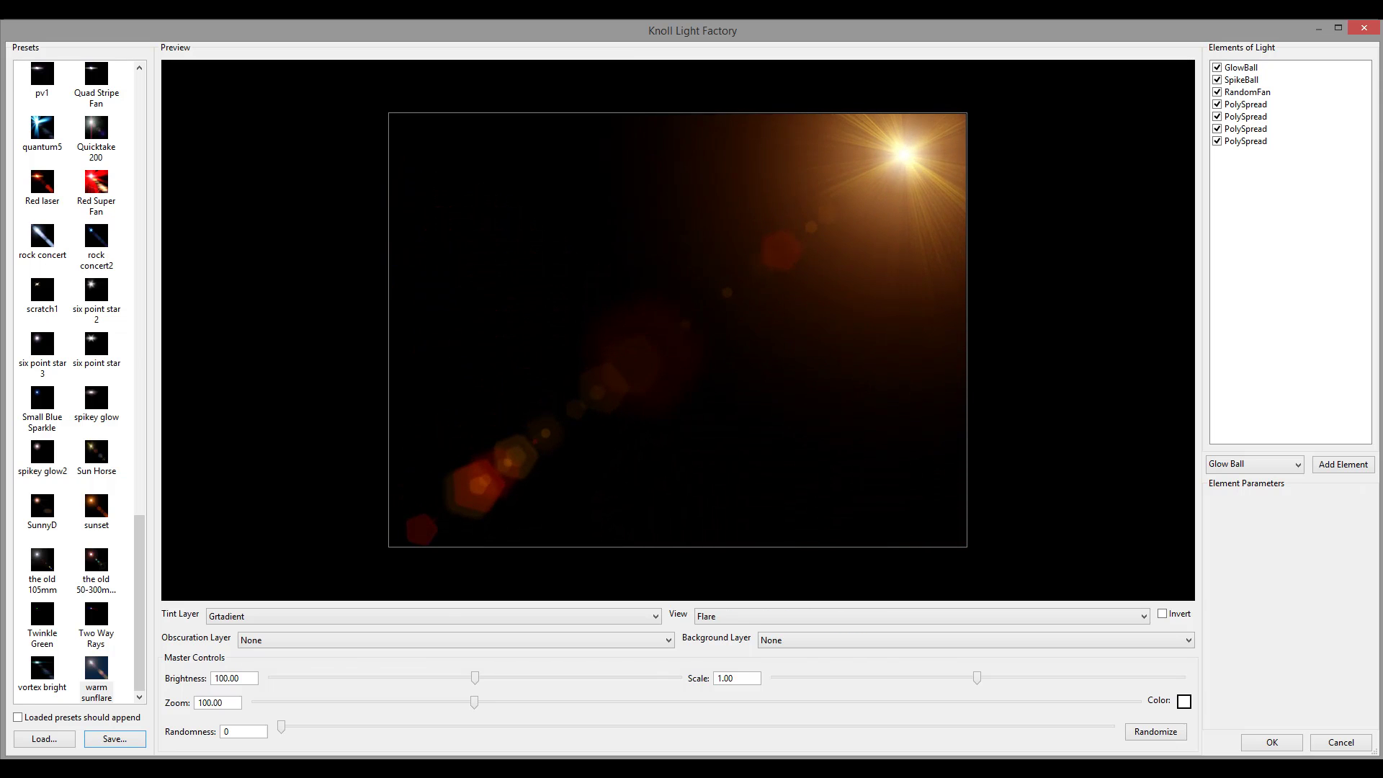
mouse_move(901, 145)
left_mouse_down()
mouse_move(912, 370)
mouse_move(912, 141)
left_mouse_up()
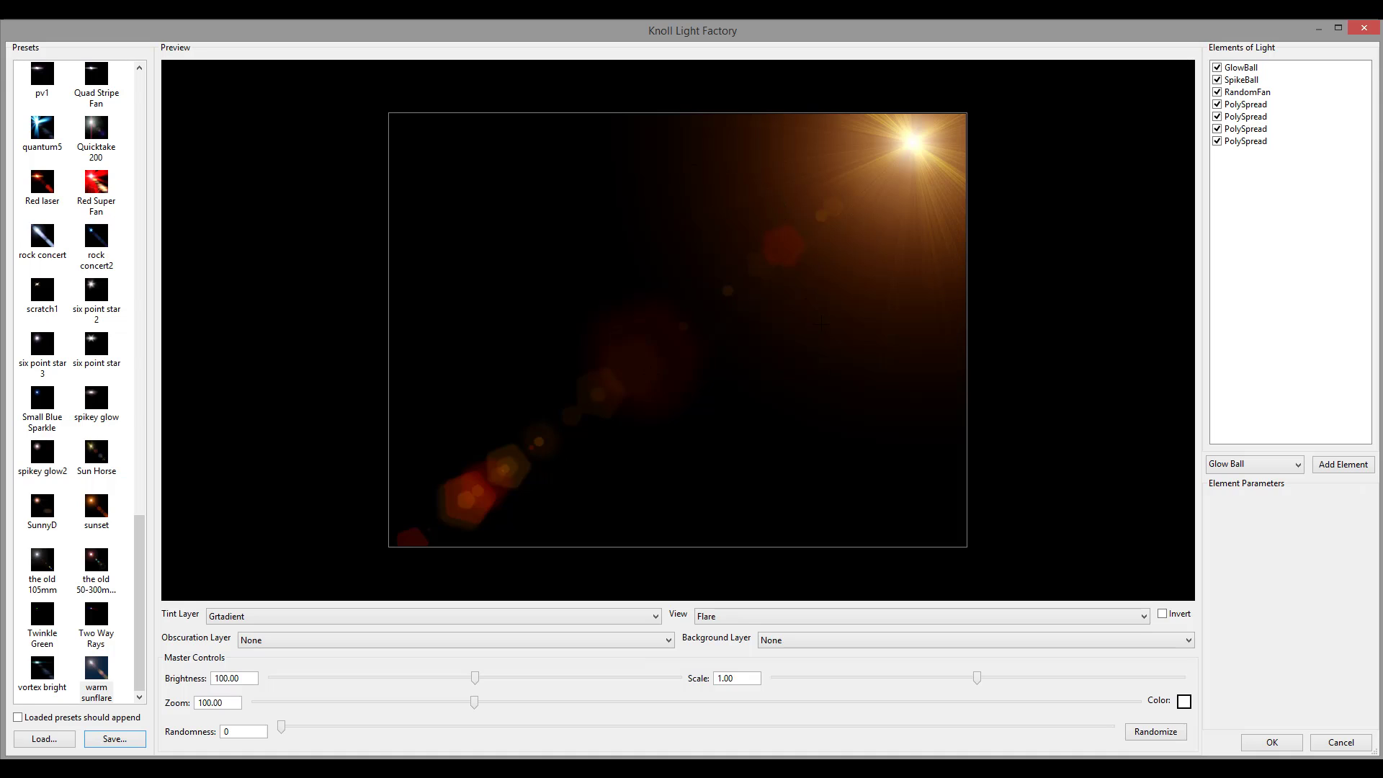
Try the Background layer as the tint, then set Tint Layer back to None.
left_click(632, 618)
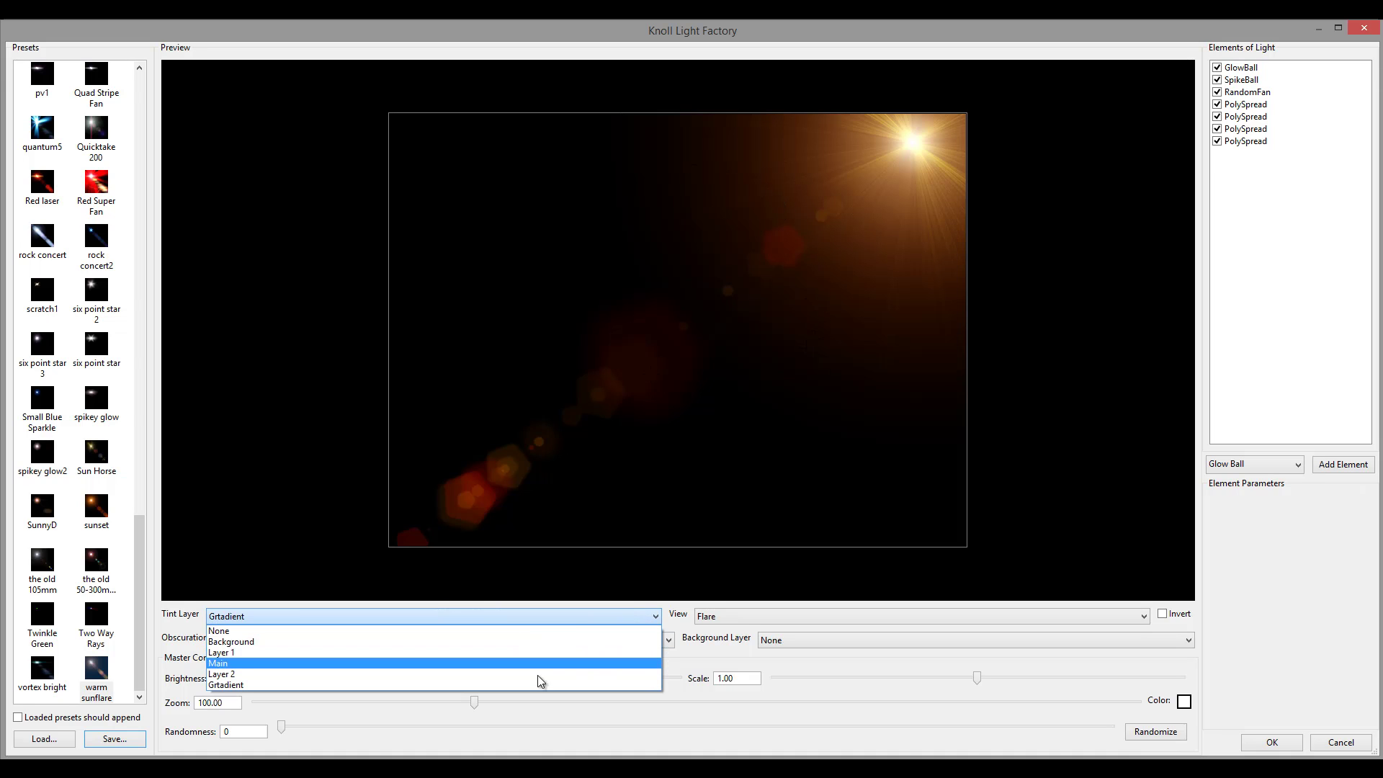
left_click(530, 643)
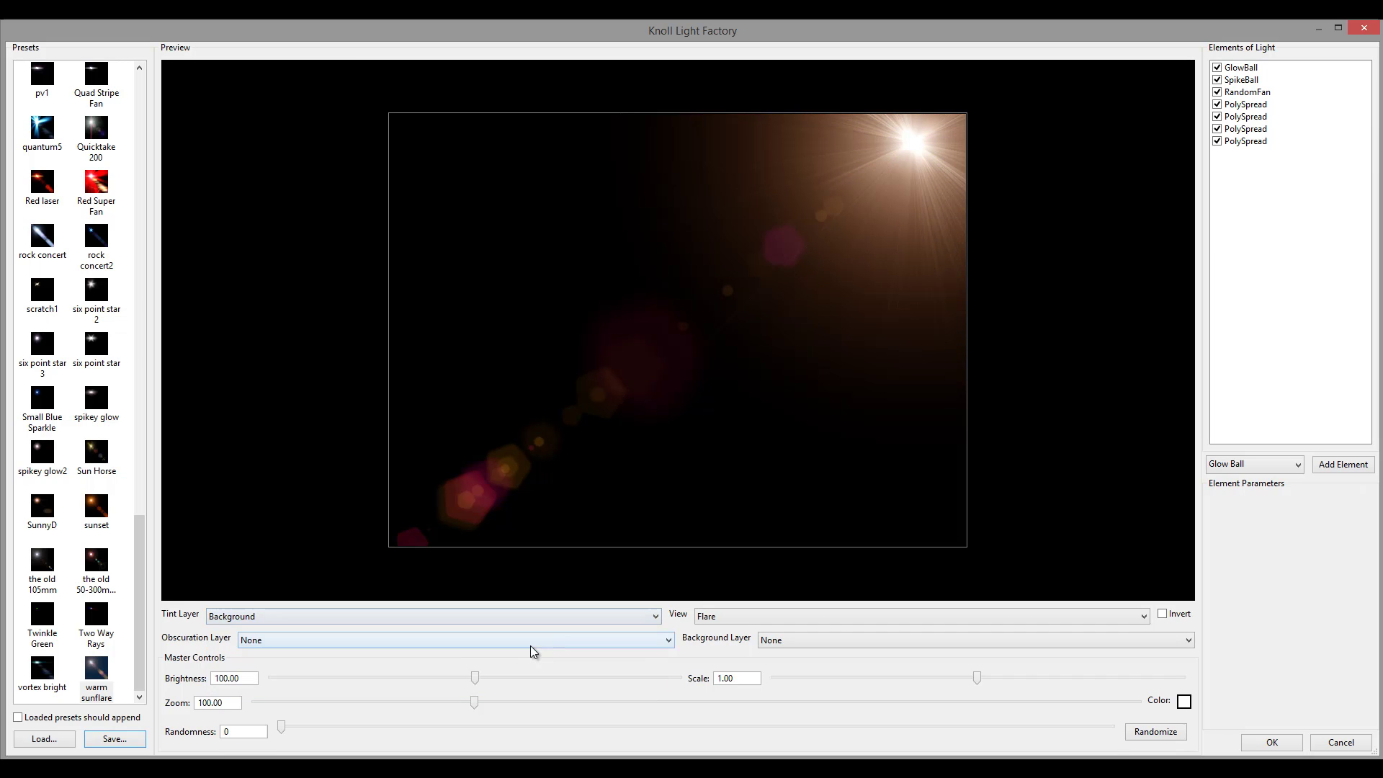
left_click(578, 616)
left_click(490, 631)
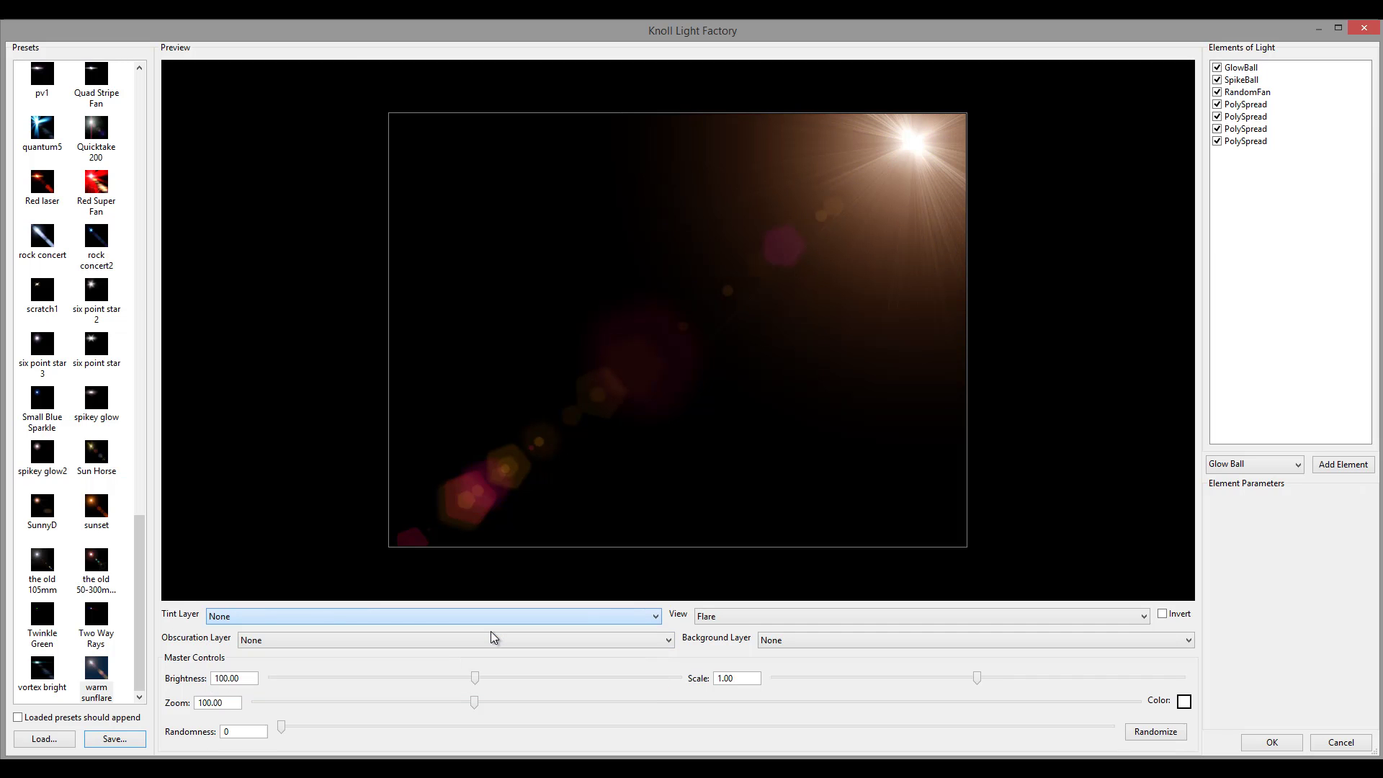
left_click(709, 621)
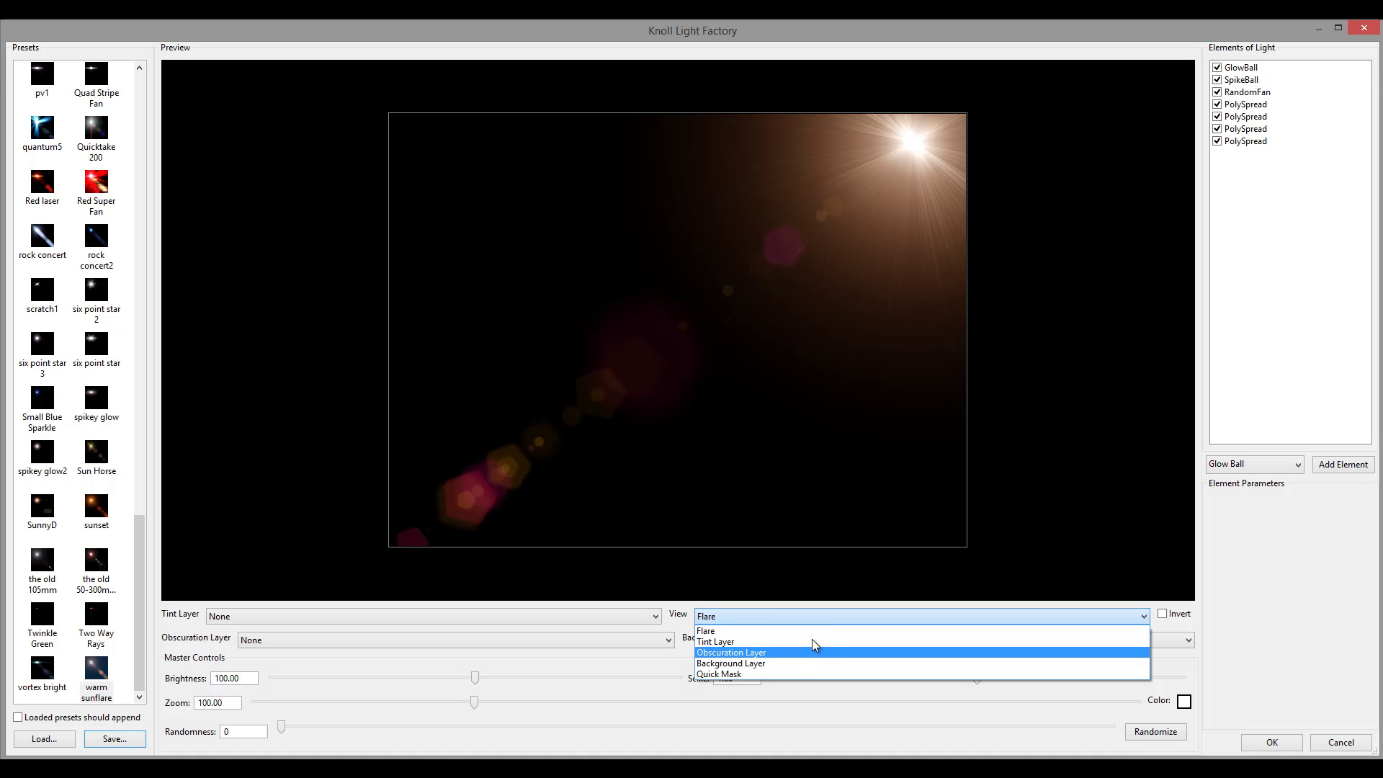
View the obscuration layer, keep the background at None, return View to Flare, and reposition the source.
left_click(777, 652)
left_click(853, 641)
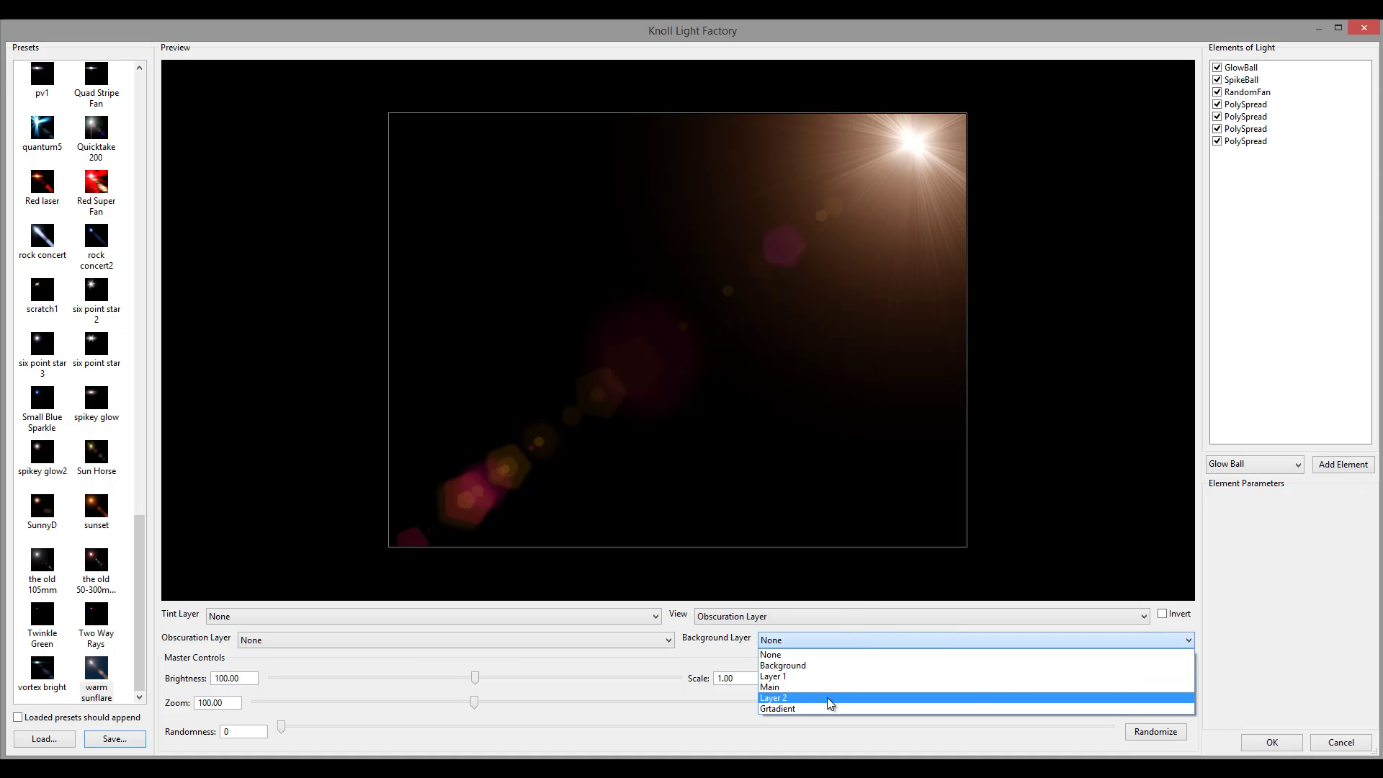
left_click(868, 153)
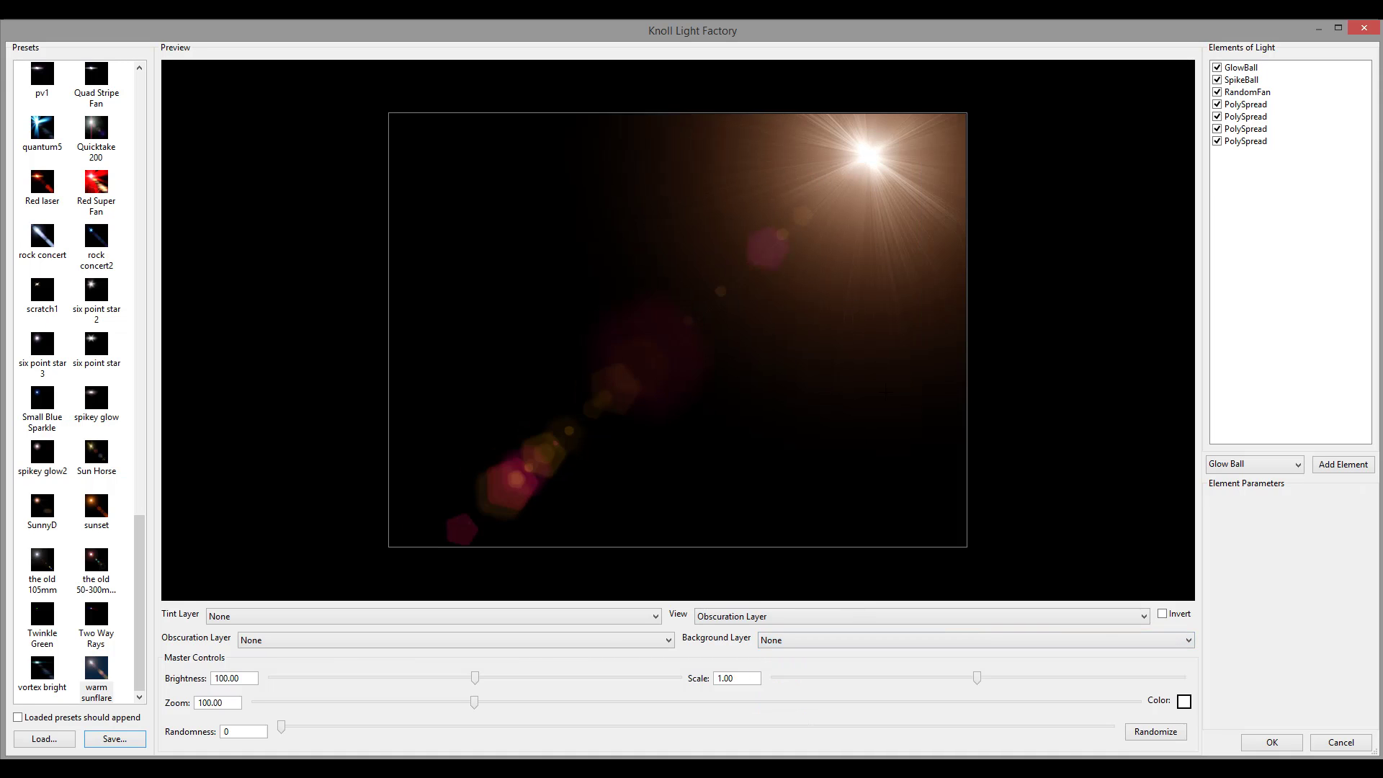
left_click_drag(887, 192, 888, 241)
left_click(829, 615)
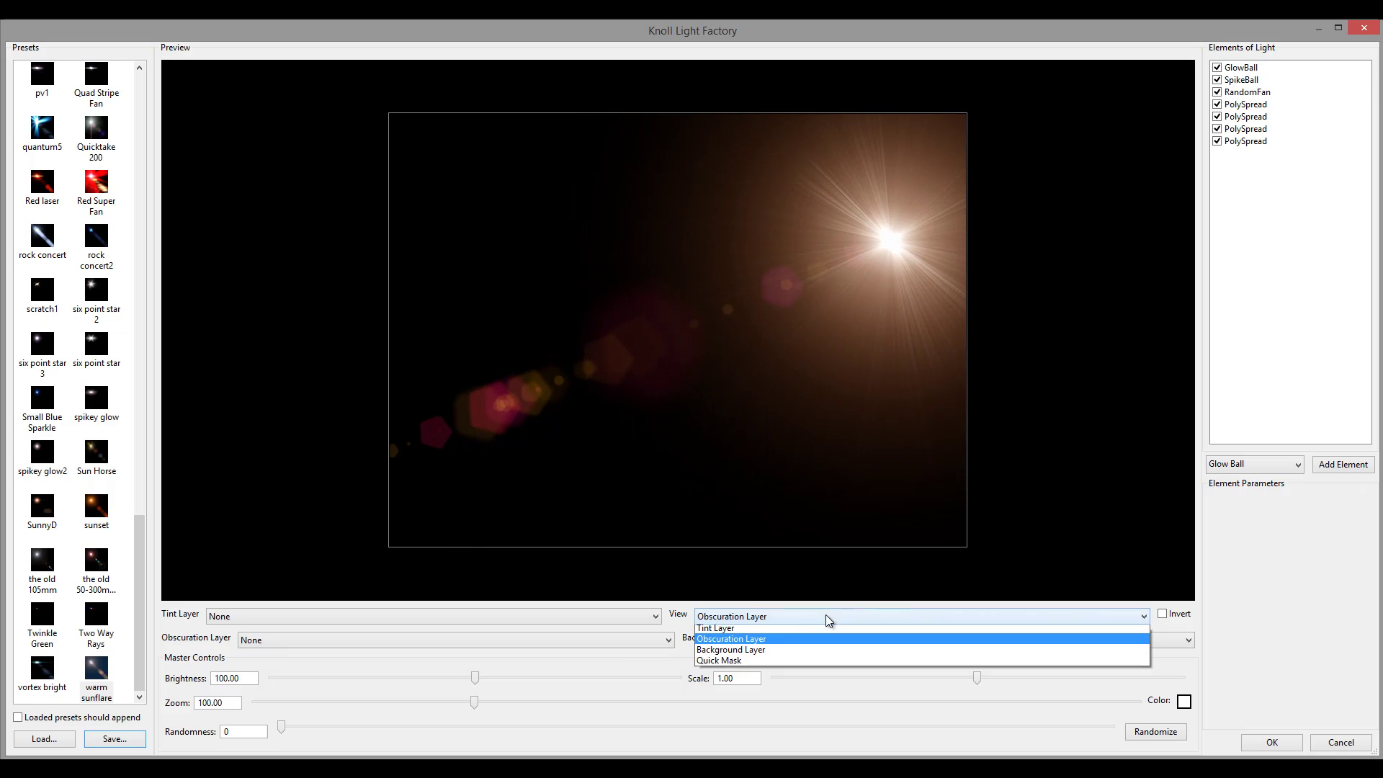
left_click(762, 631)
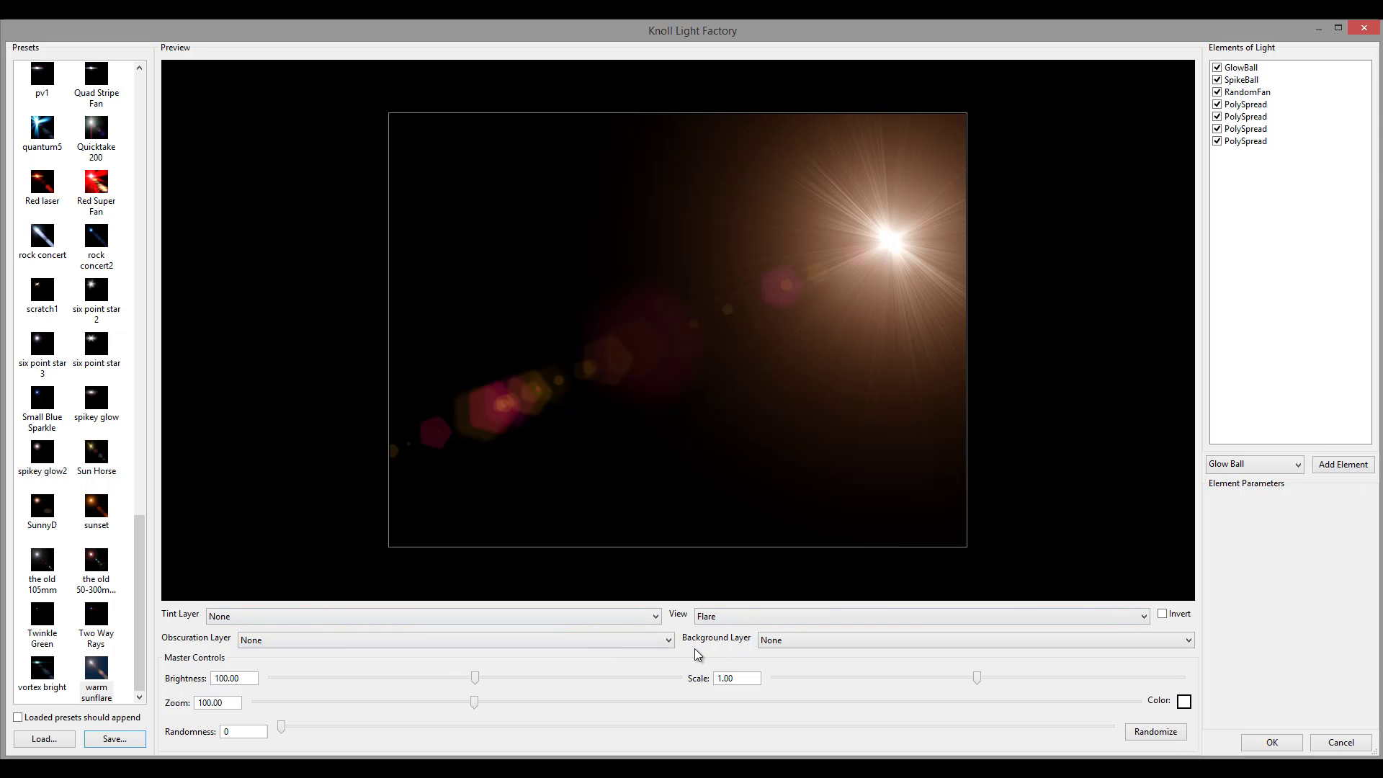
left_click_drag(893, 244, 861, 272)
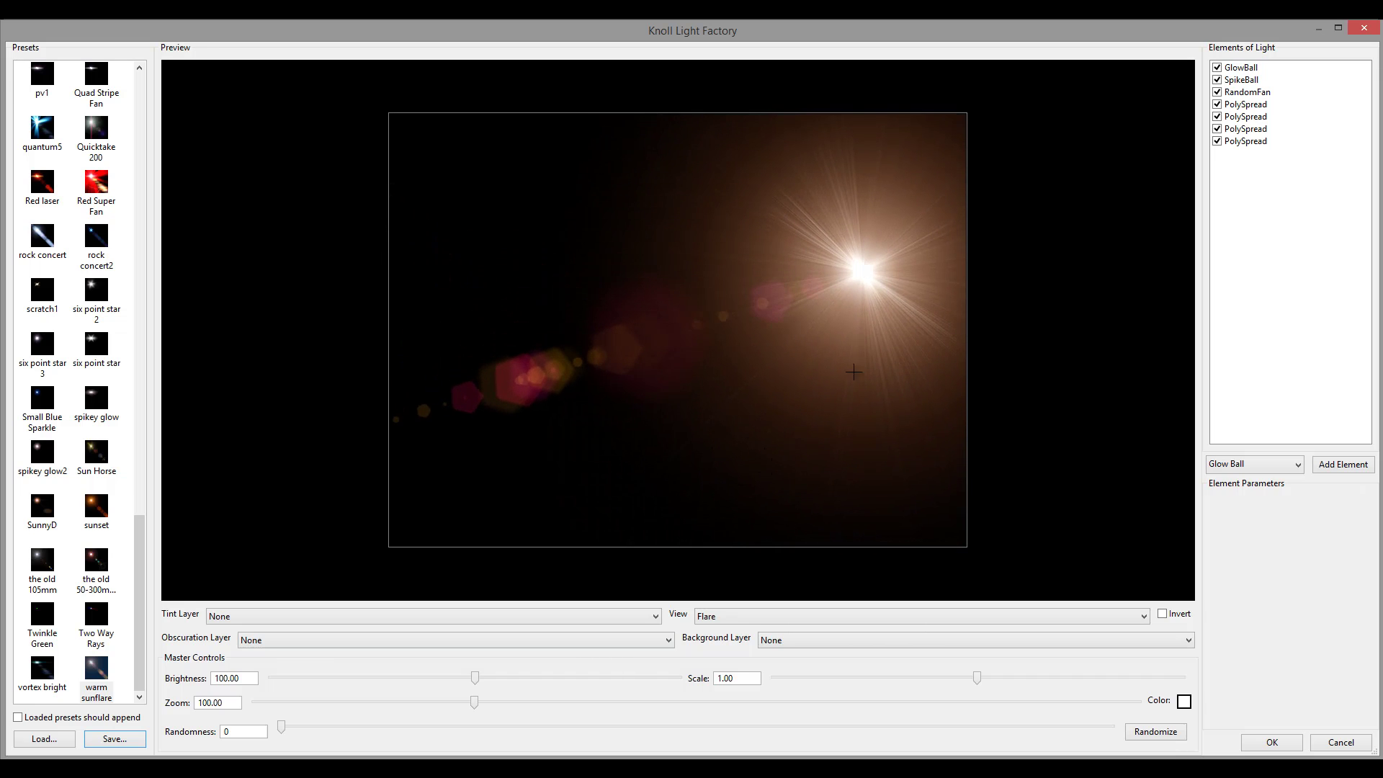
left_click_drag(860, 276, 822, 272)
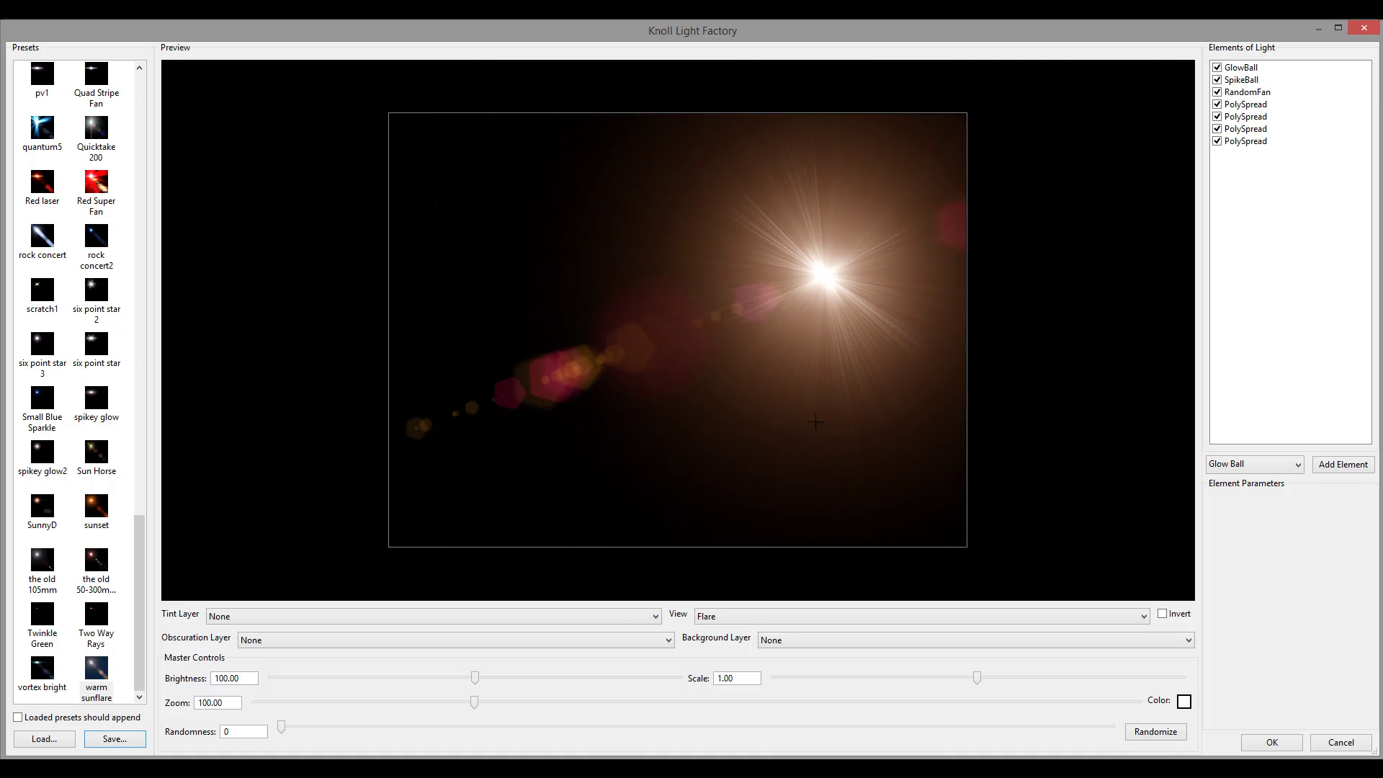
Set both Obscuration Layer and Background Layer to Layer 1, moving the light source lower left.
left_click(445, 644)
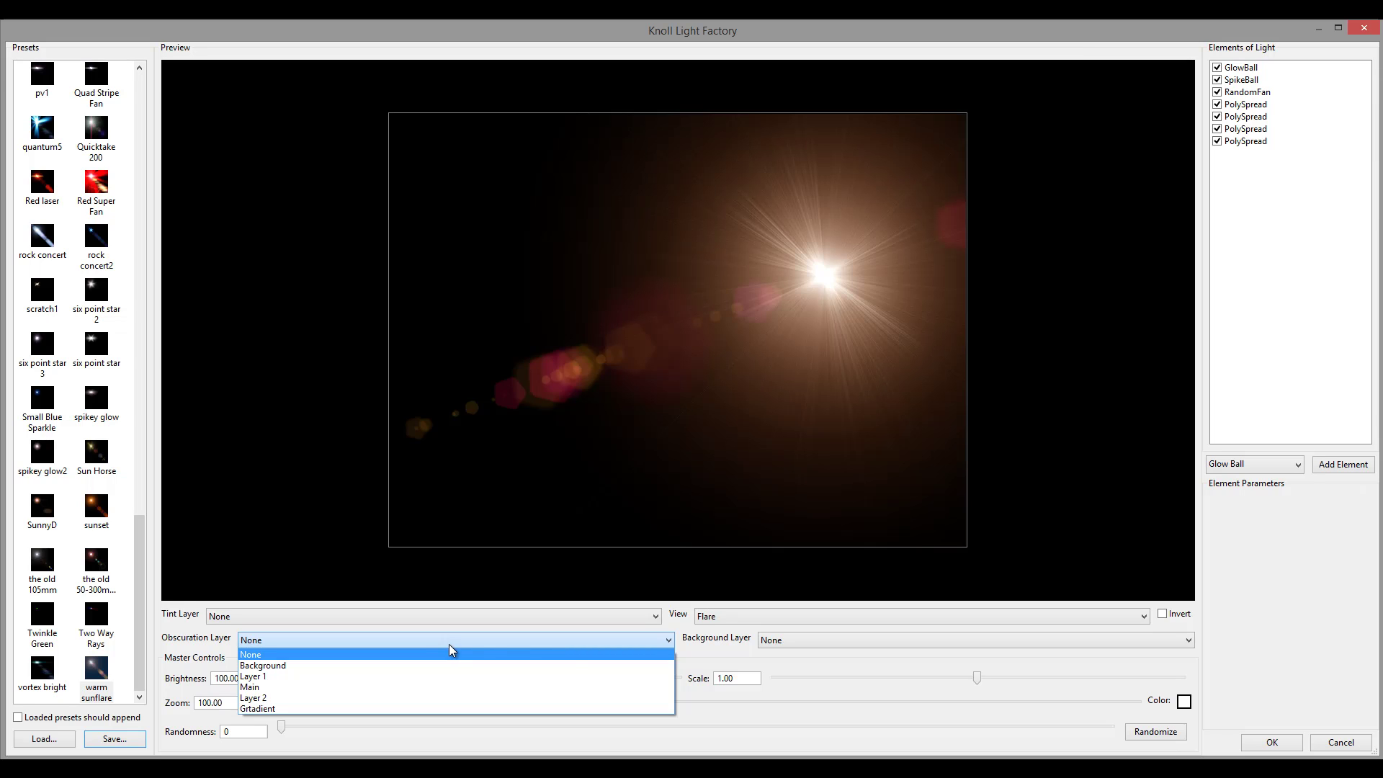
key("Escape")
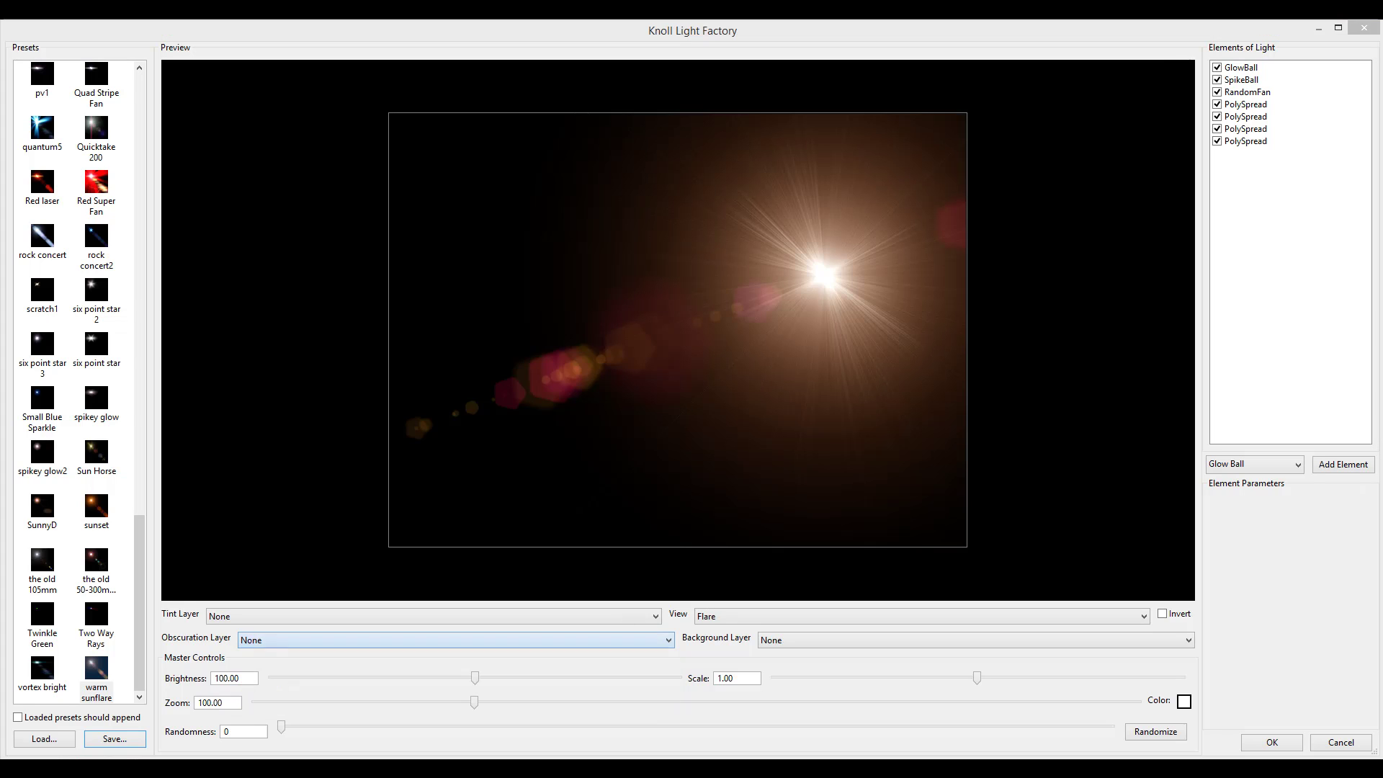
left_click(501, 639)
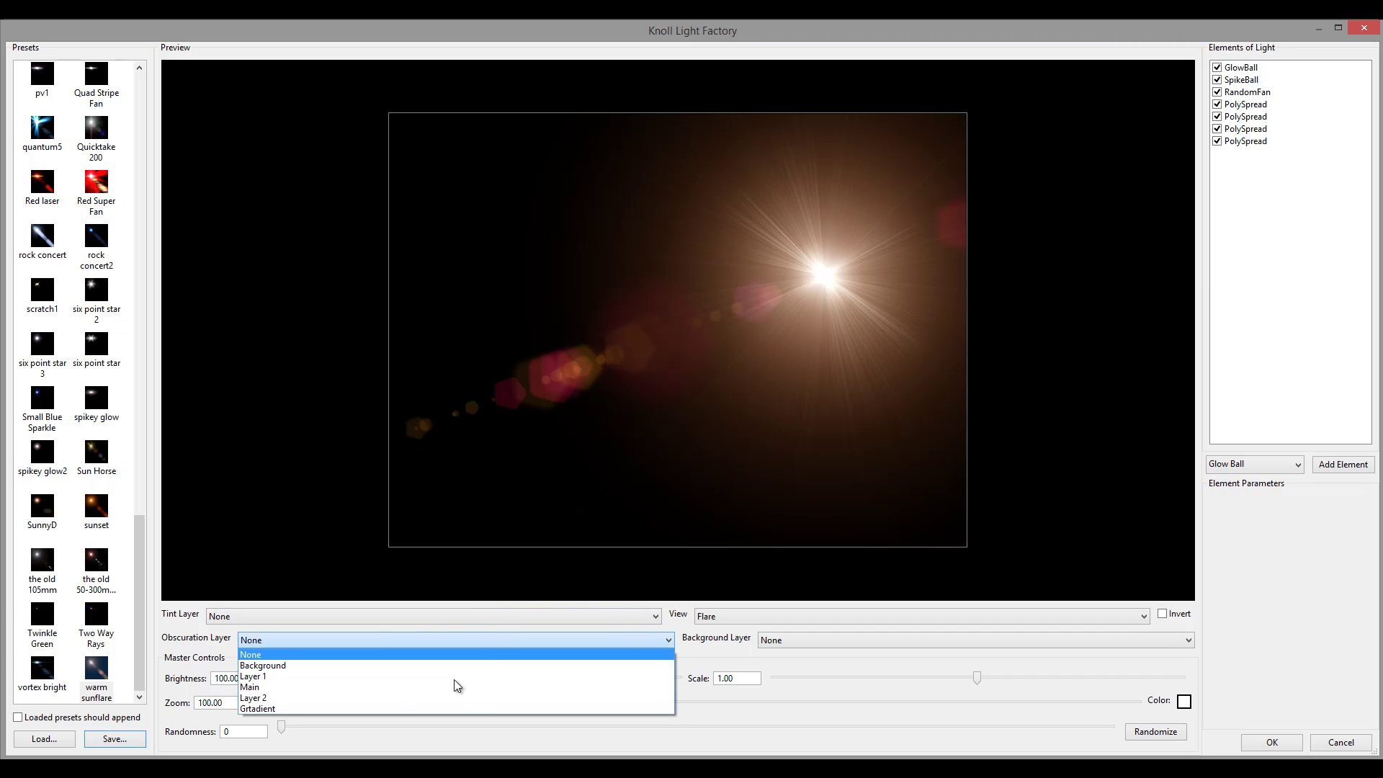
left_click(324, 675)
left_click_drag(817, 307, 572, 352)
left_click(829, 638)
left_click(807, 671)
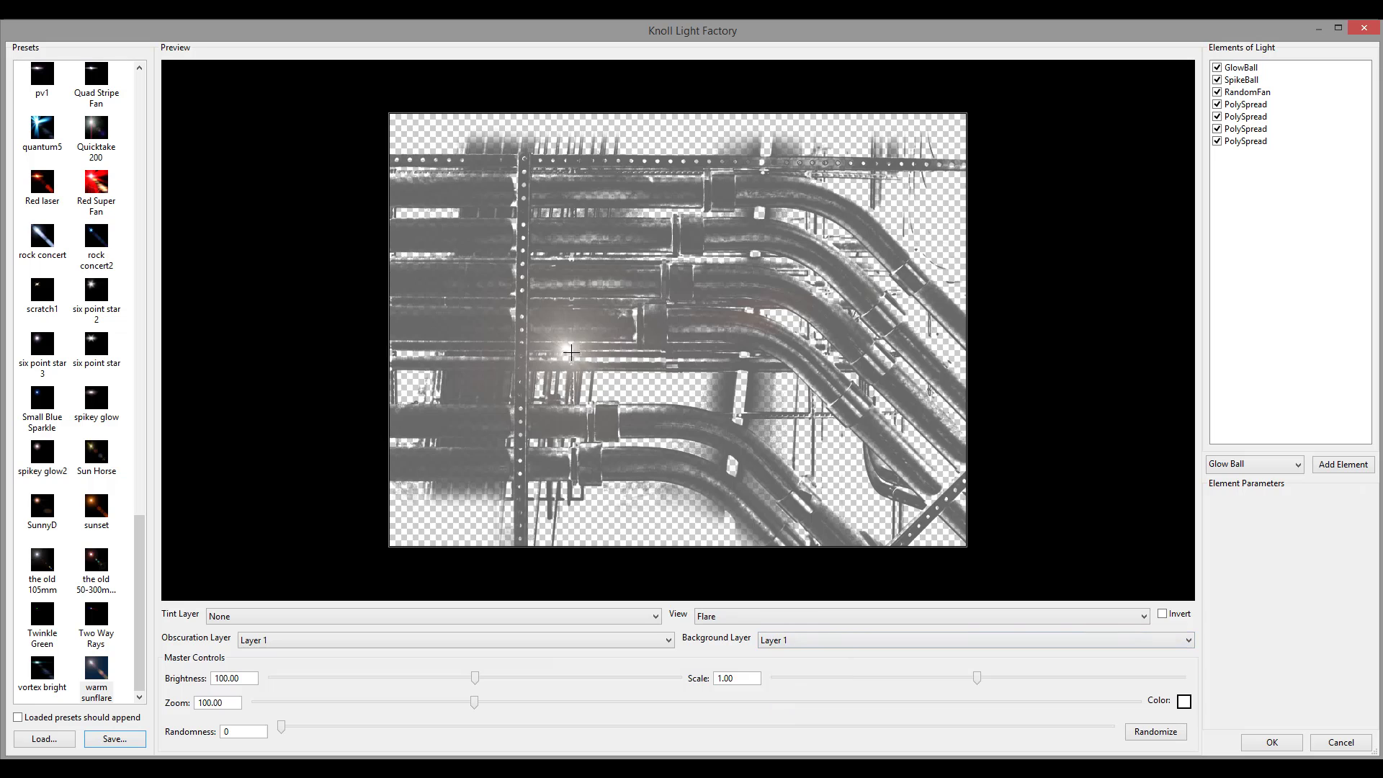
left_click_drag(569, 353, 460, 376)
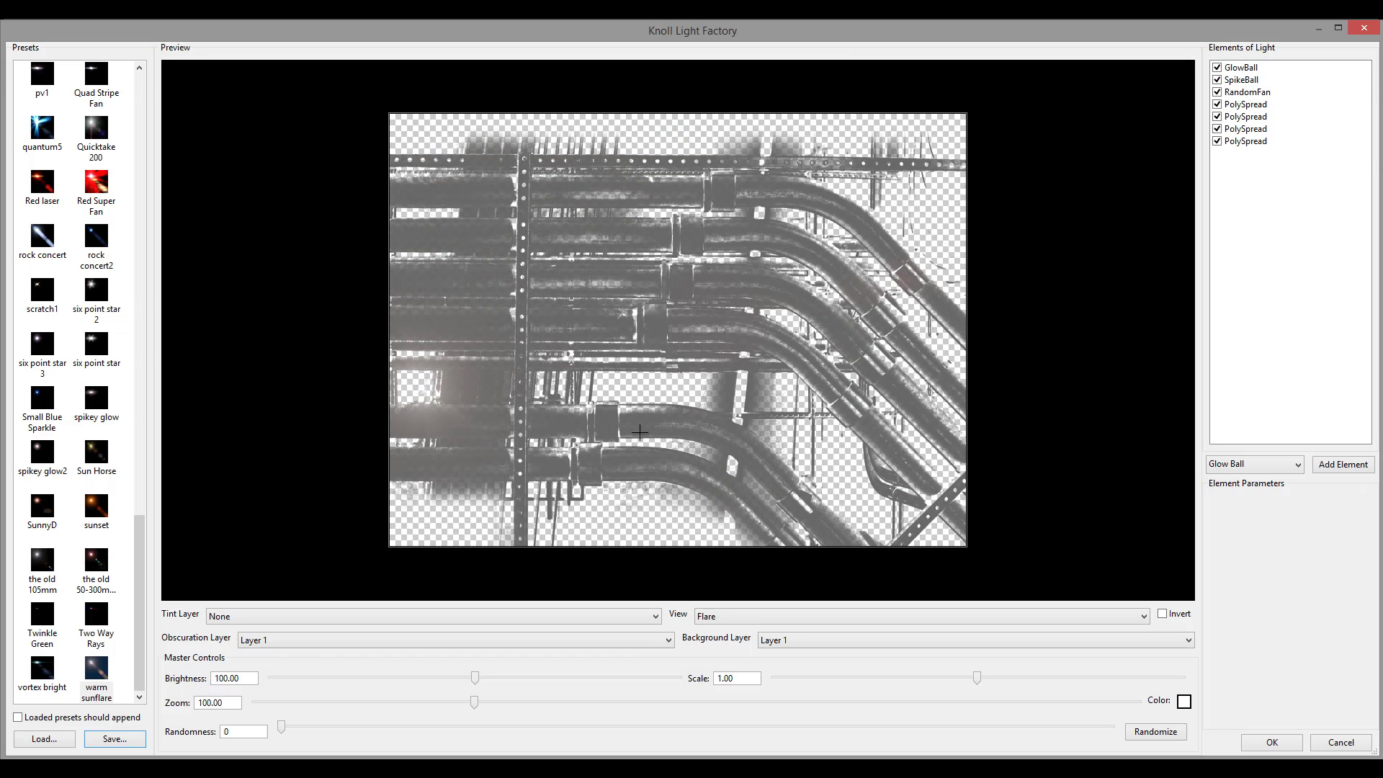
left_click_drag(570, 407, 927, 205)
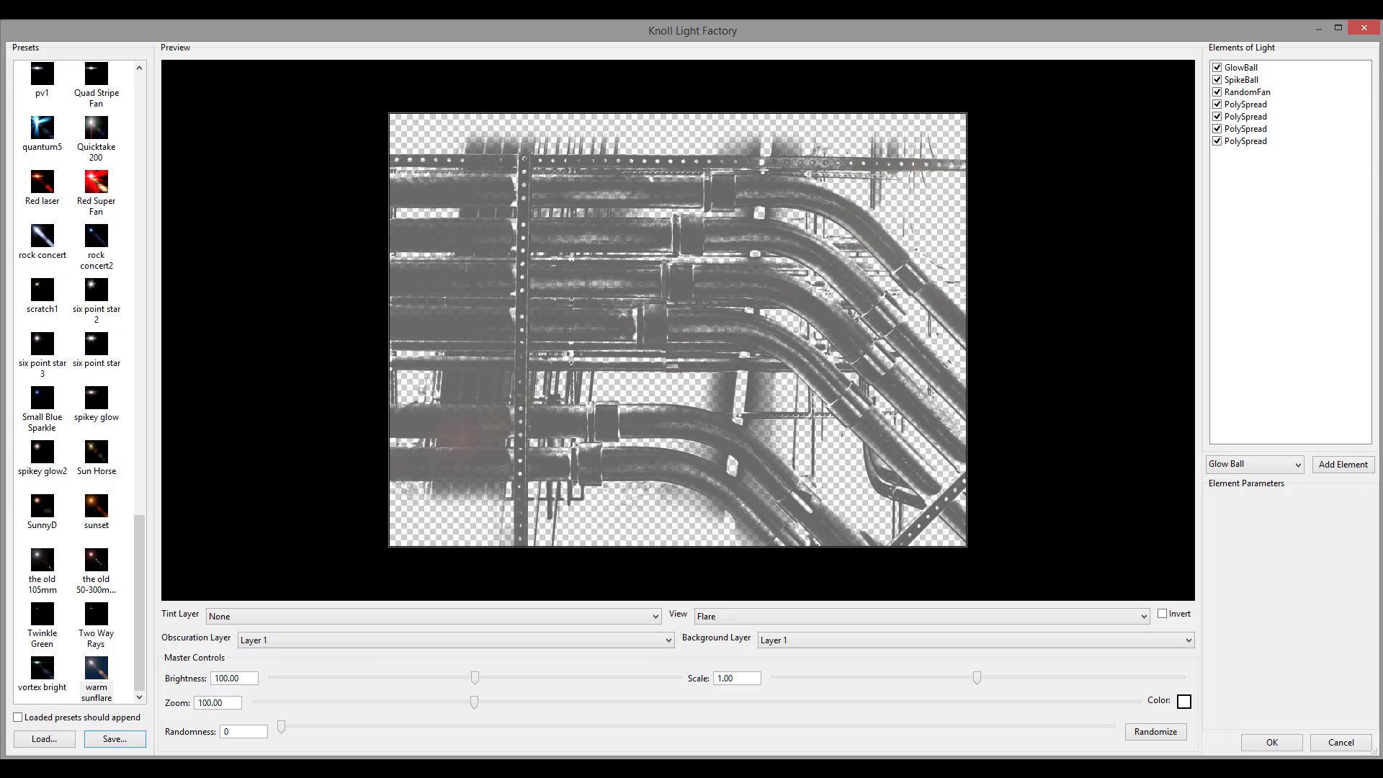
Try the Background layer for obscuration, then set Obscuration Layer back to None.
left_click(517, 639)
left_click(447, 663)
left_click(424, 642)
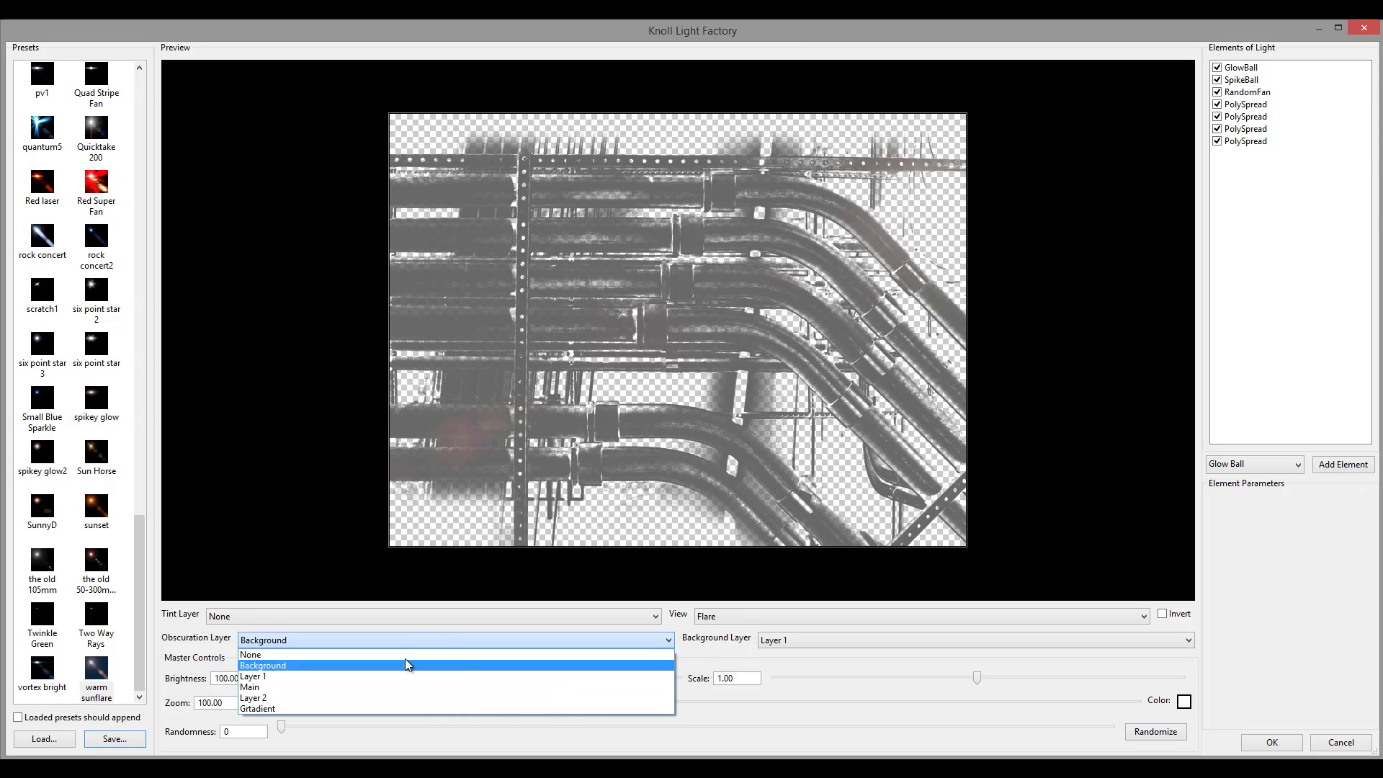
left_click(405, 655)
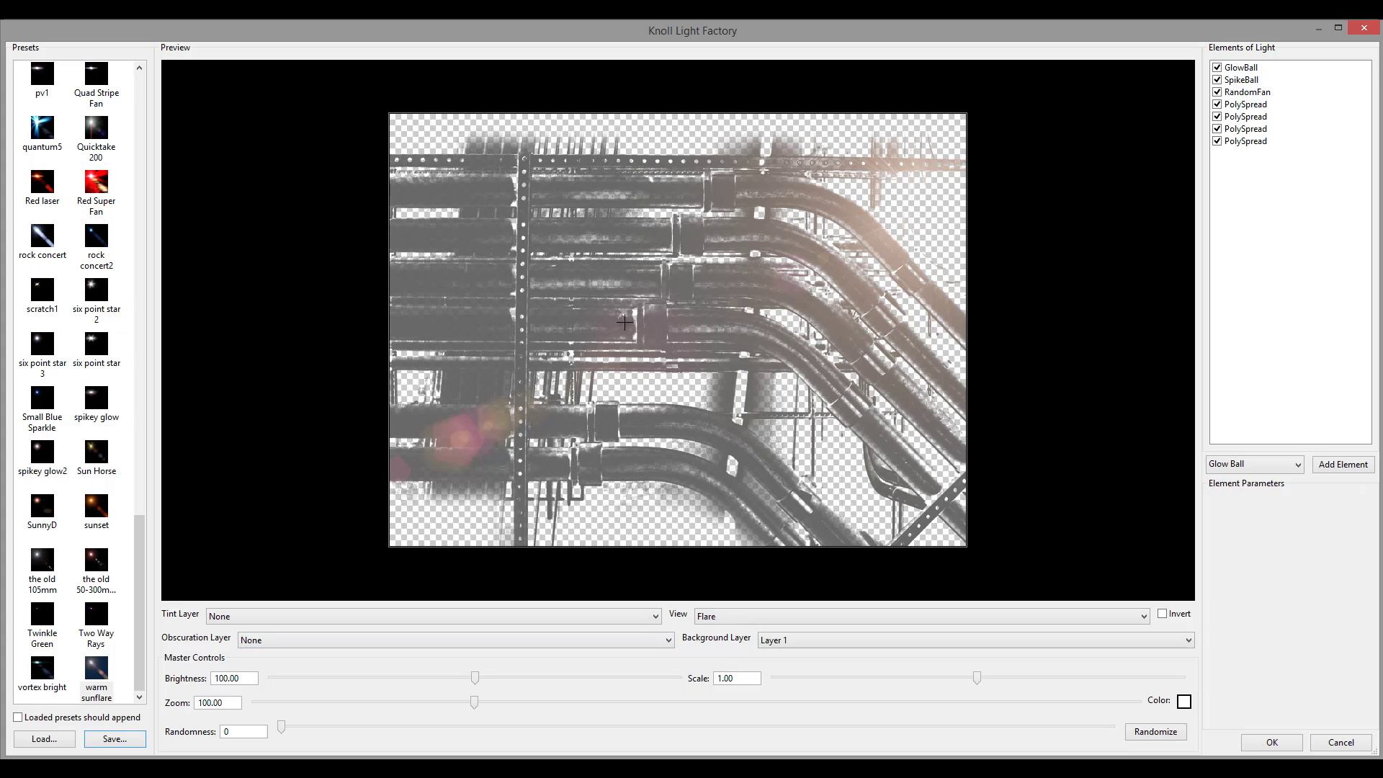
Set Background Layer to Main and move the flare's light source to the upper left.
left_click(797, 640)
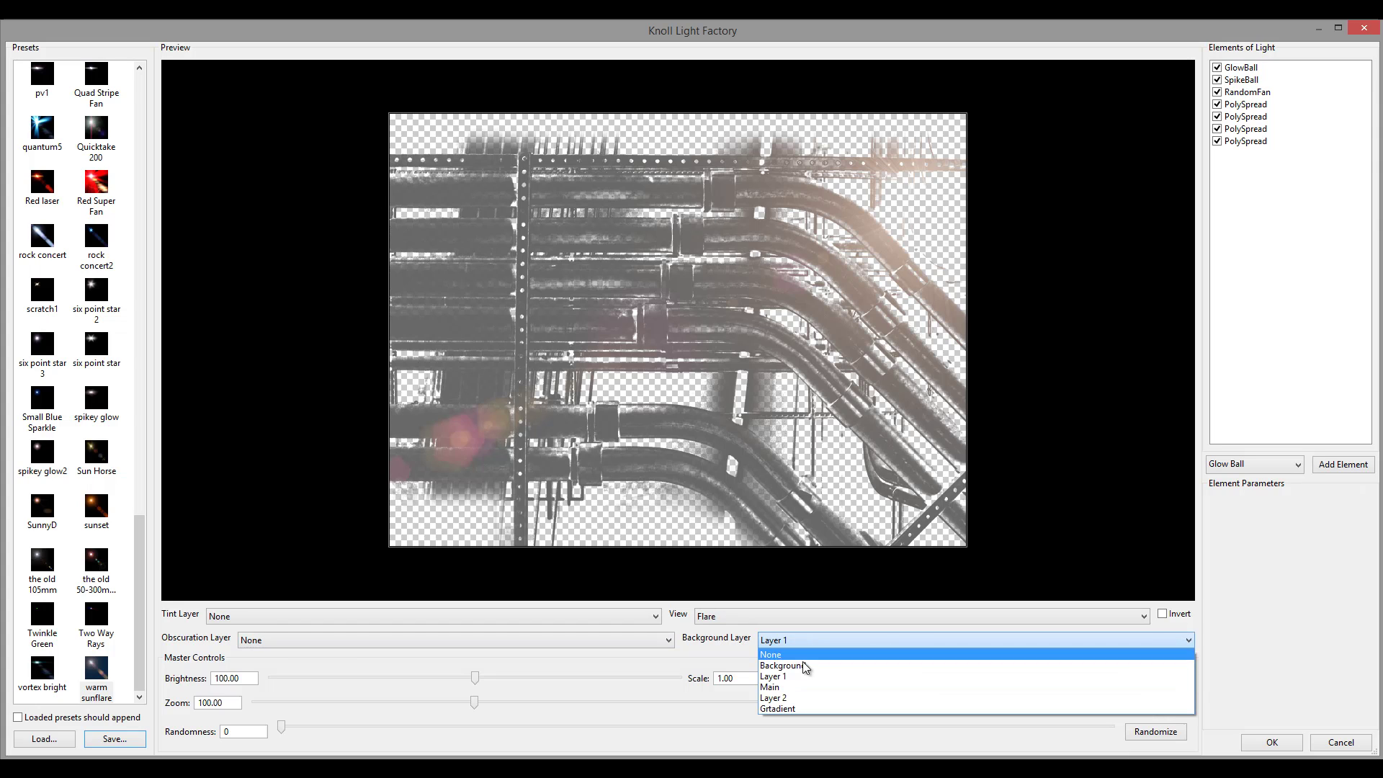
left_click(804, 666)
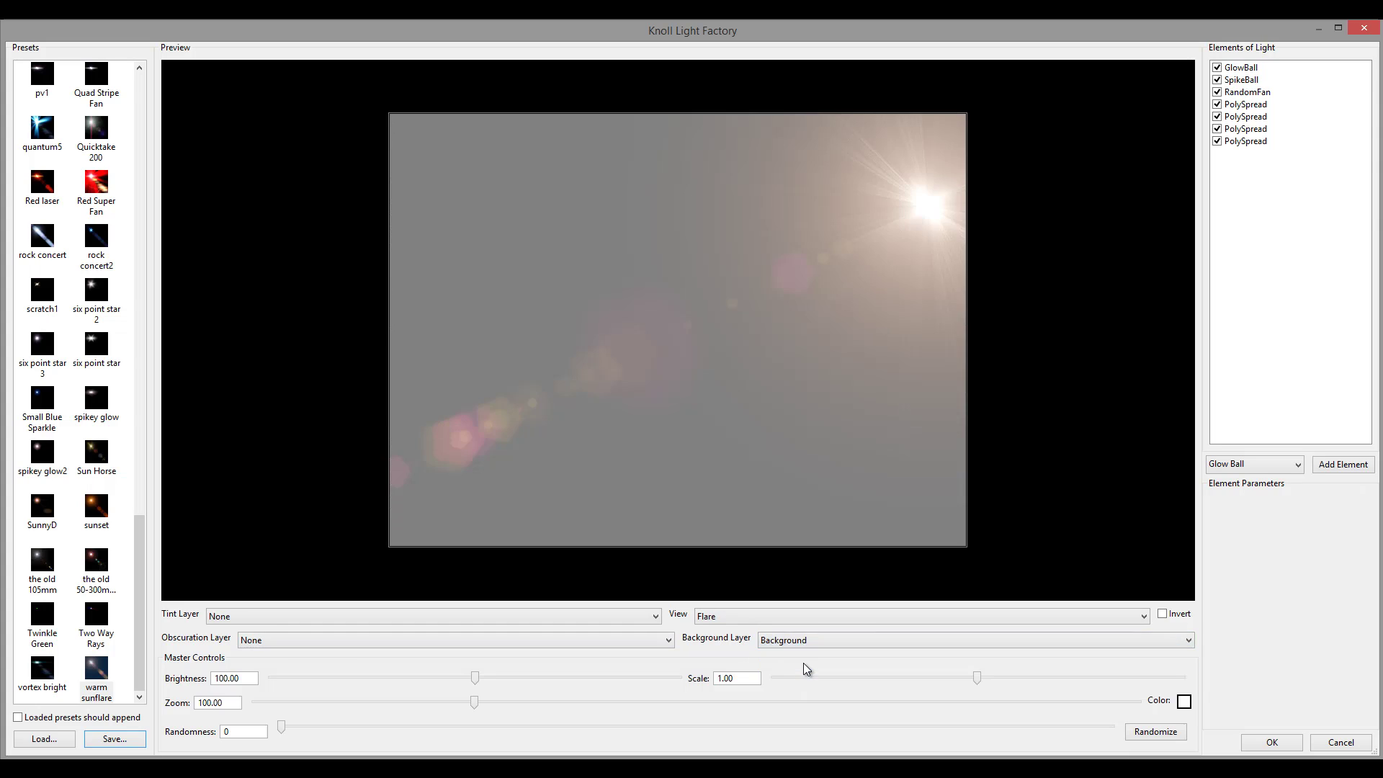
left_click(889, 640)
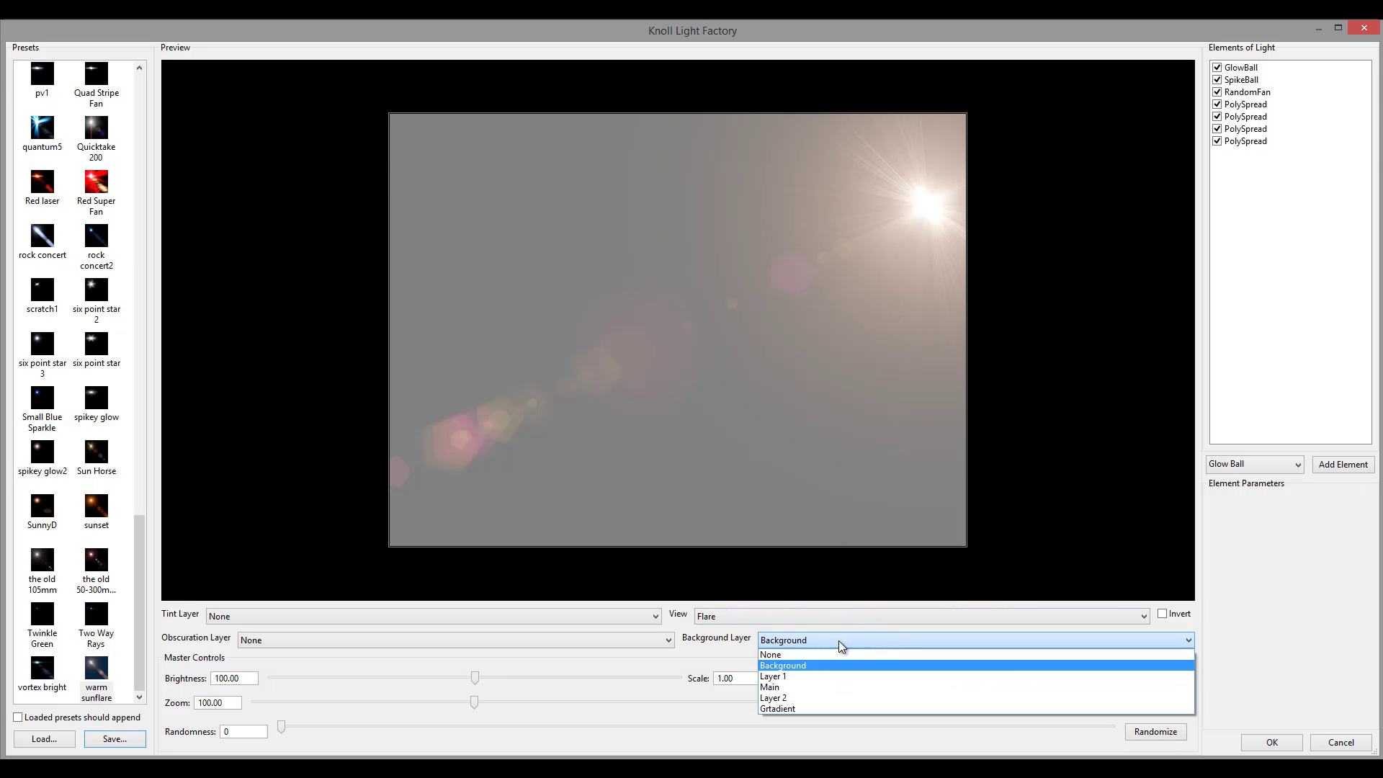
left_click(829, 682)
left_click_drag(929, 209, 464, 176)
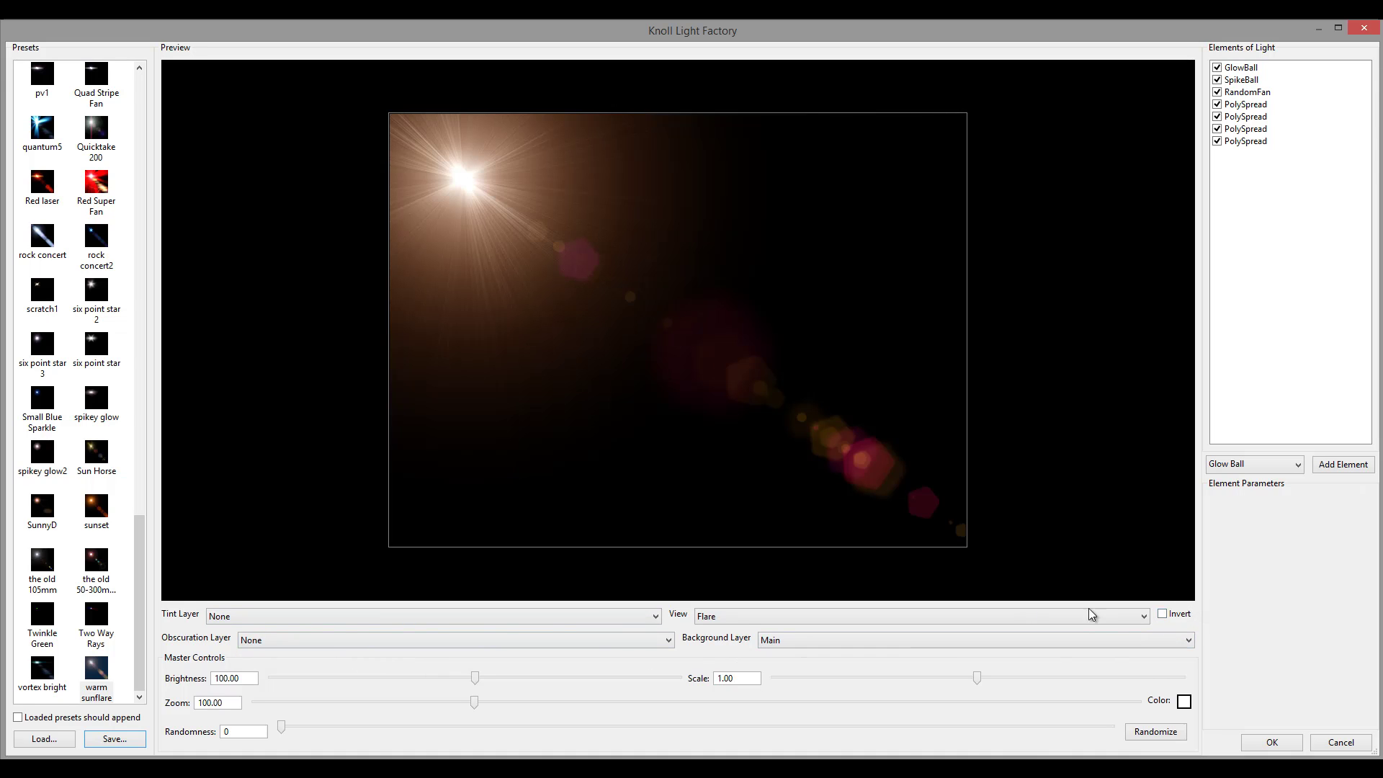
Toggle Invert on and off and shrink the whole flare with the master Scale slider.
left_click(1170, 618)
left_click(1186, 611)
left_click_drag(972, 678, 869, 682)
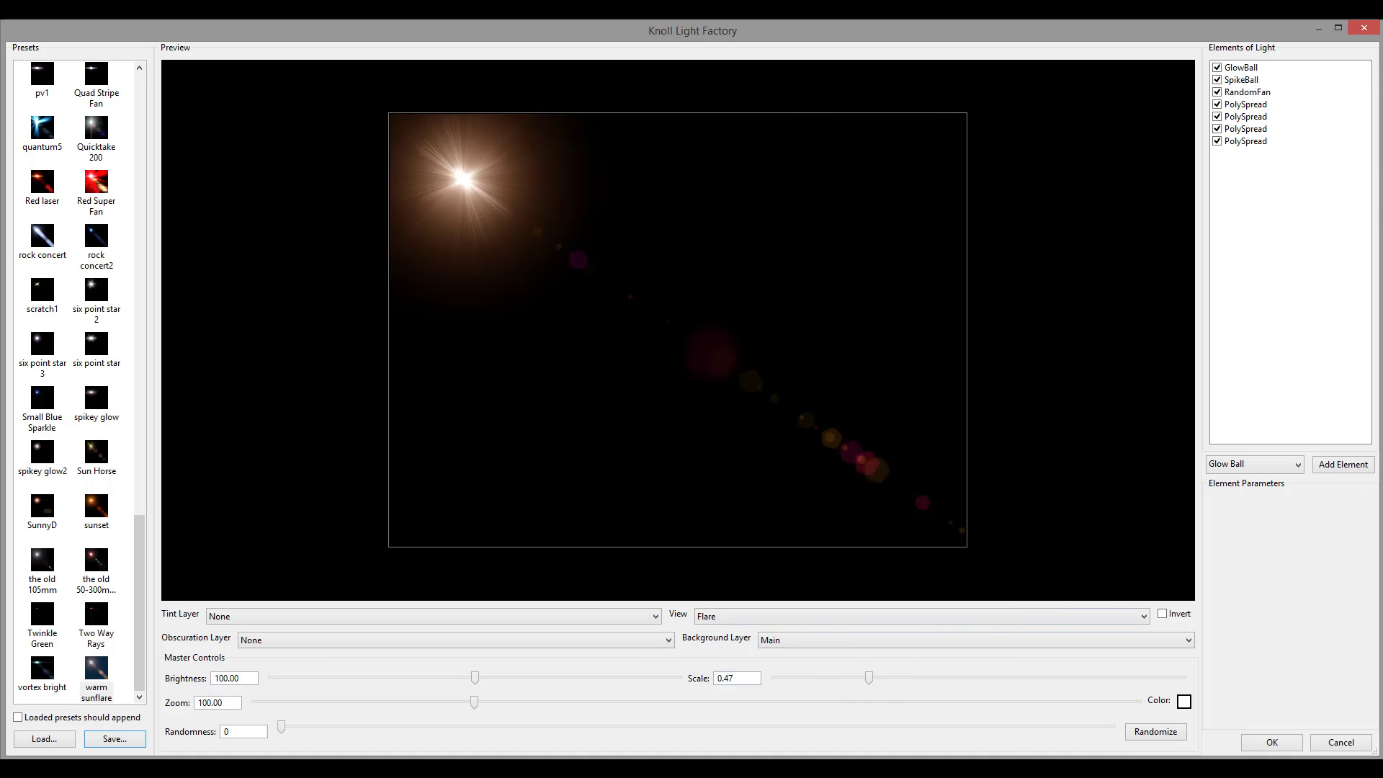
left_click(1249, 105)
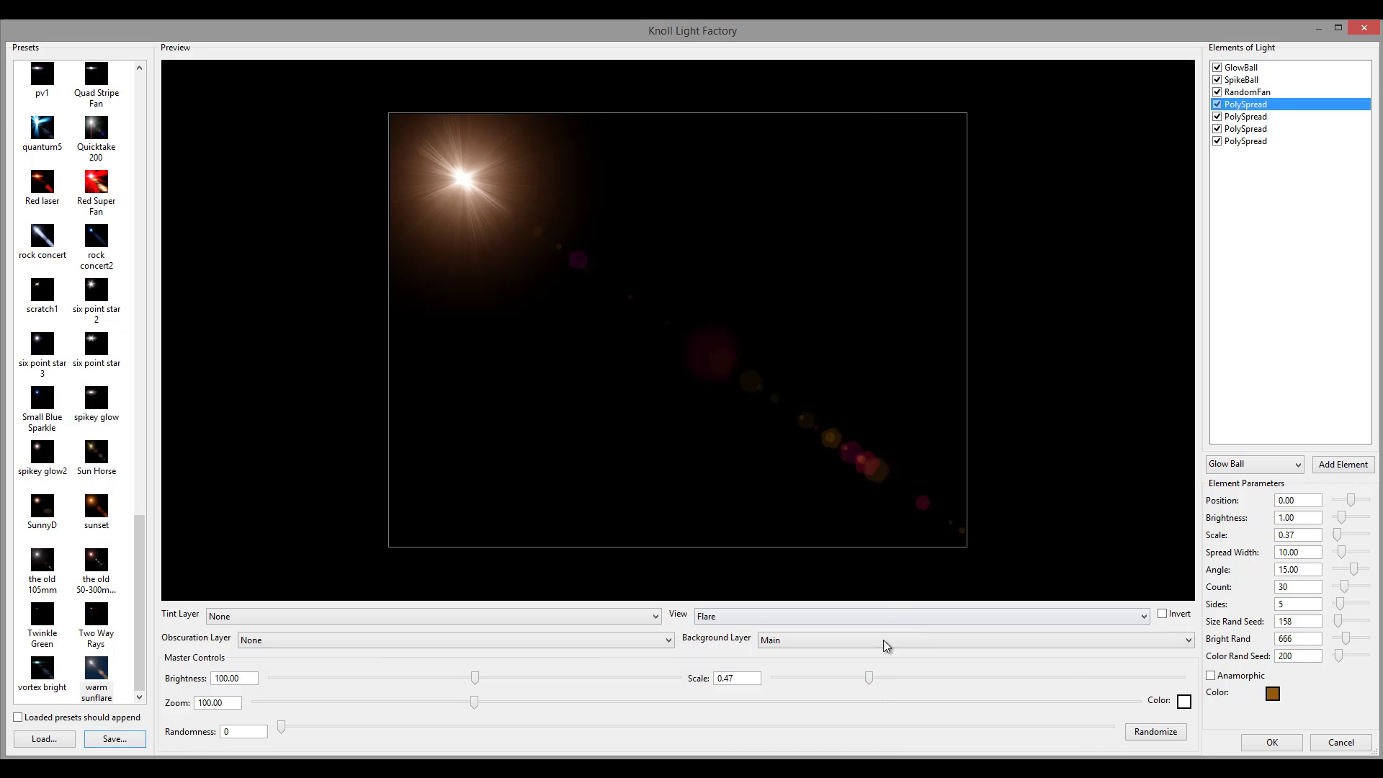
Move the light source to the upper right and set master Scale 0.39, Brightness 96.46.
mouse_move(553, 206)
left_mouse_down()
mouse_move(679, 201)
mouse_move(744, 324)
mouse_move(813, 201)
left_mouse_up()
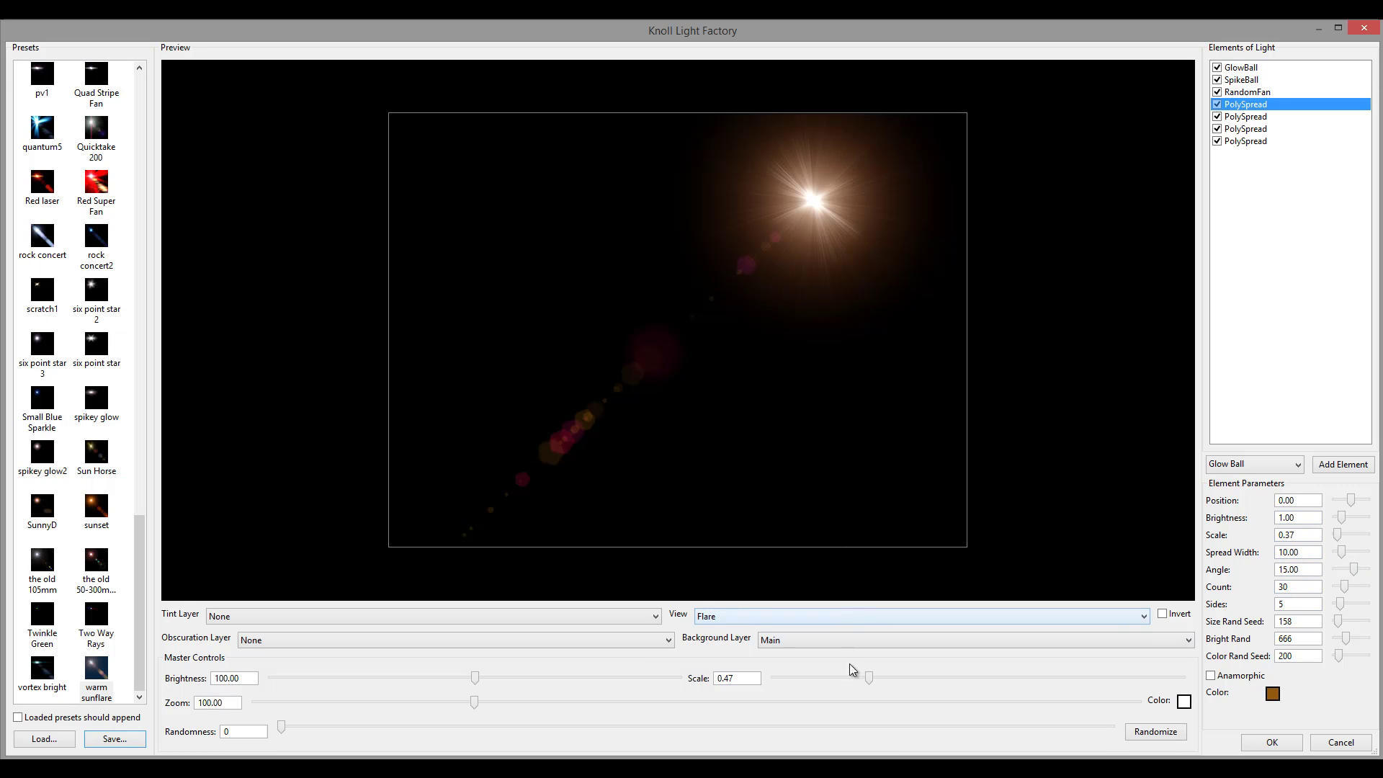
left_click_drag(870, 680, 931, 677)
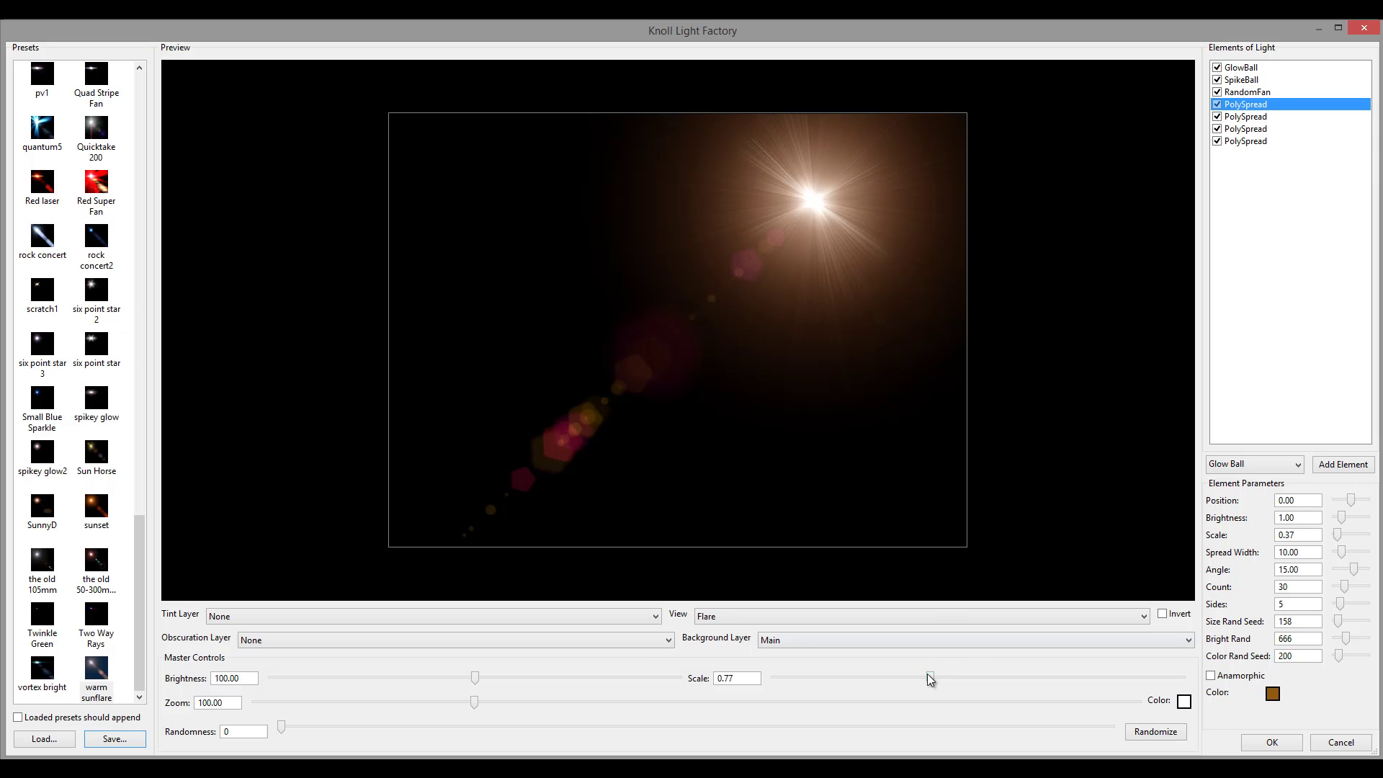
left_click_drag(928, 677, 850, 689)
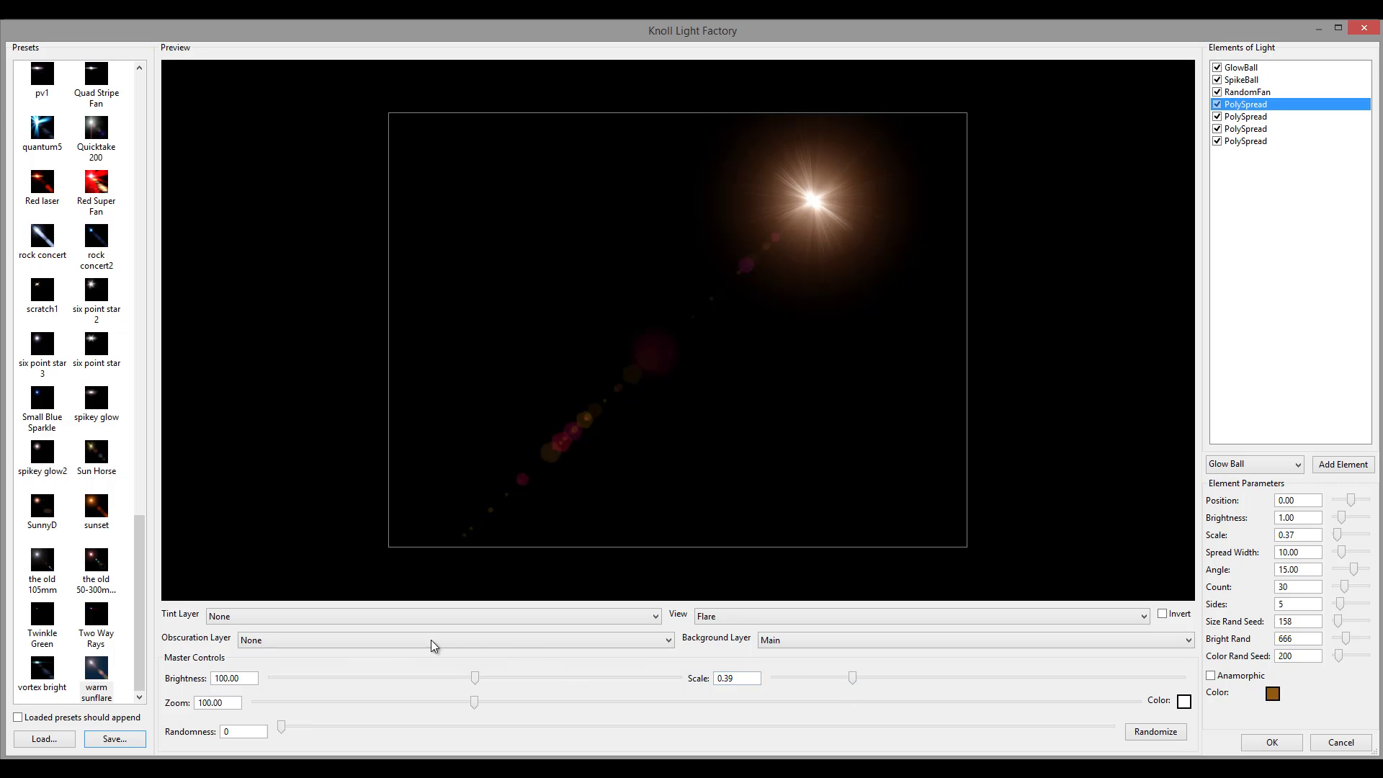
left_click_drag(477, 677, 511, 704)
Zoom the preview out and back in, then fit it to the window.
key("Home")
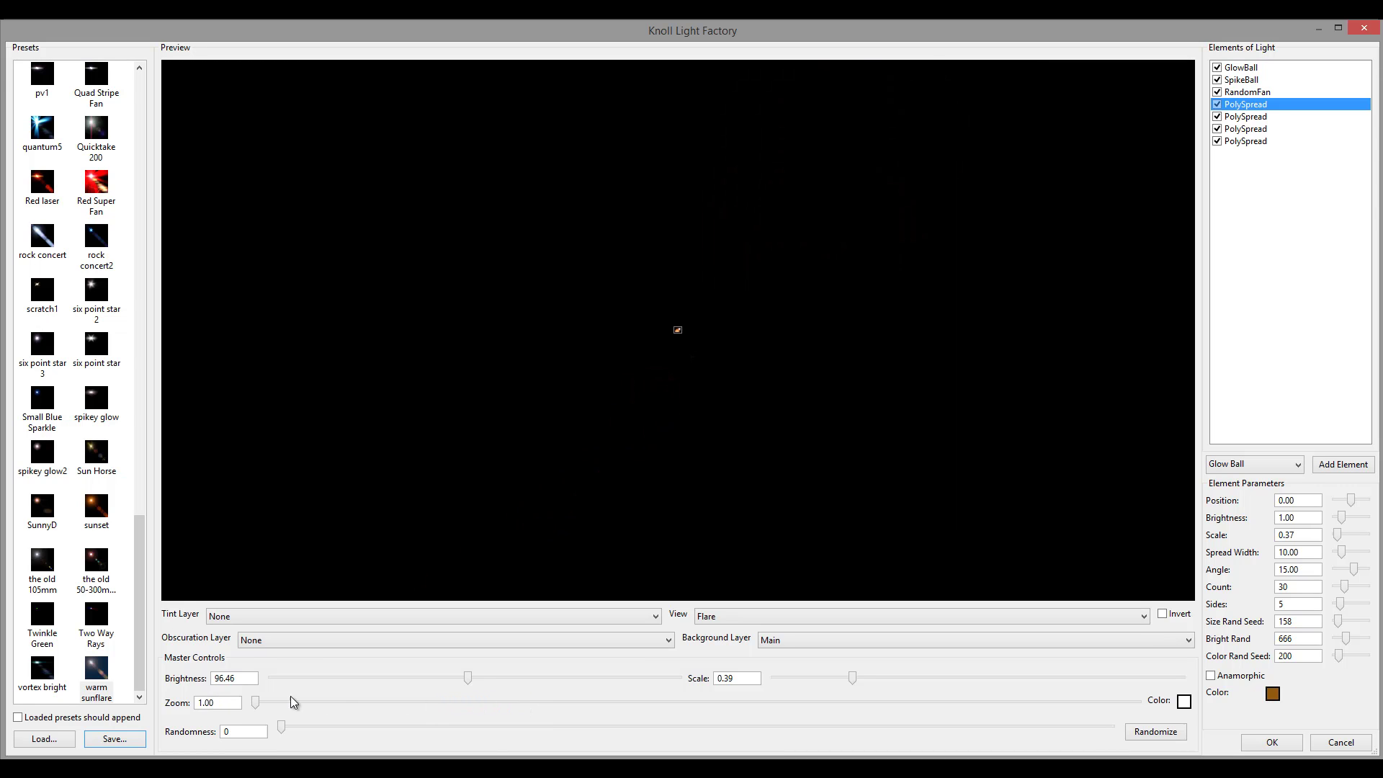
left_click_drag(344, 704, 445, 708)
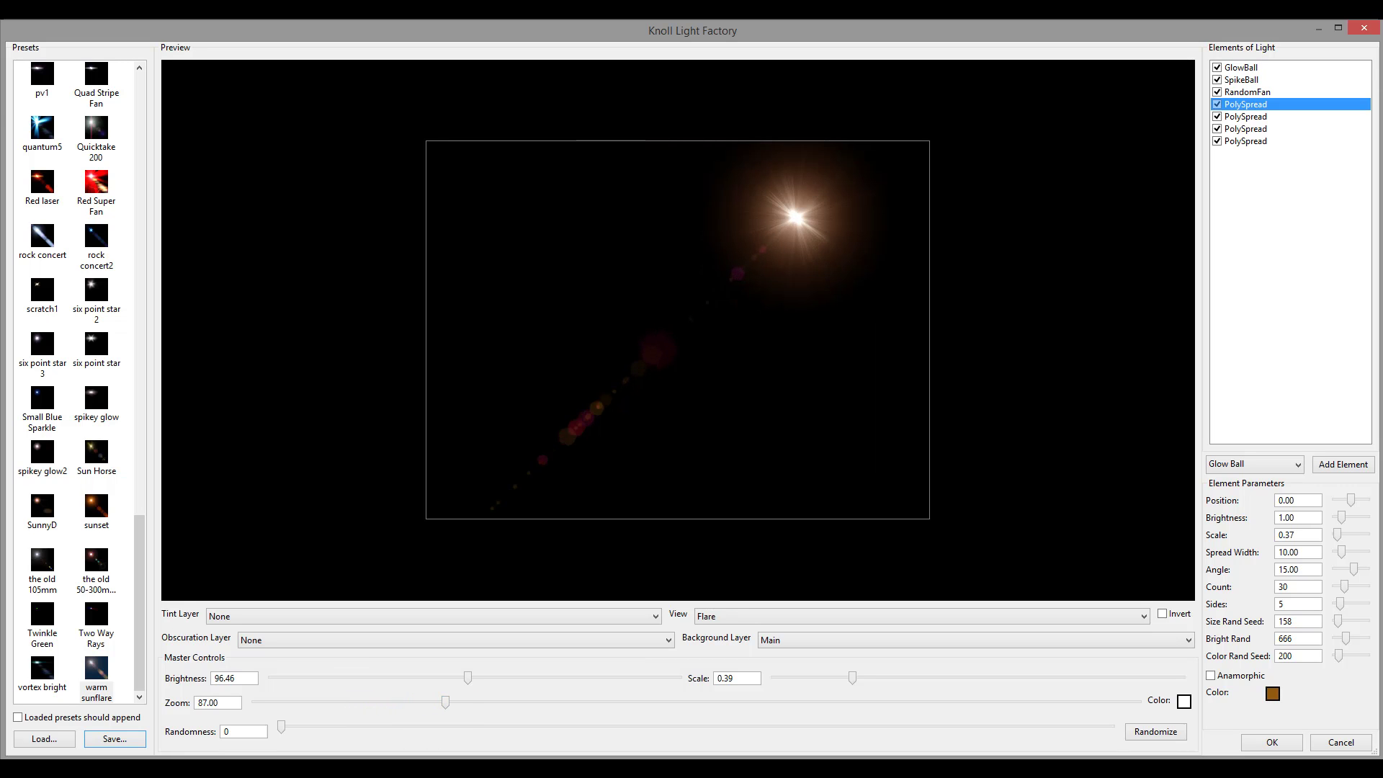
right_click(680, 270)
left_click(807, 299)
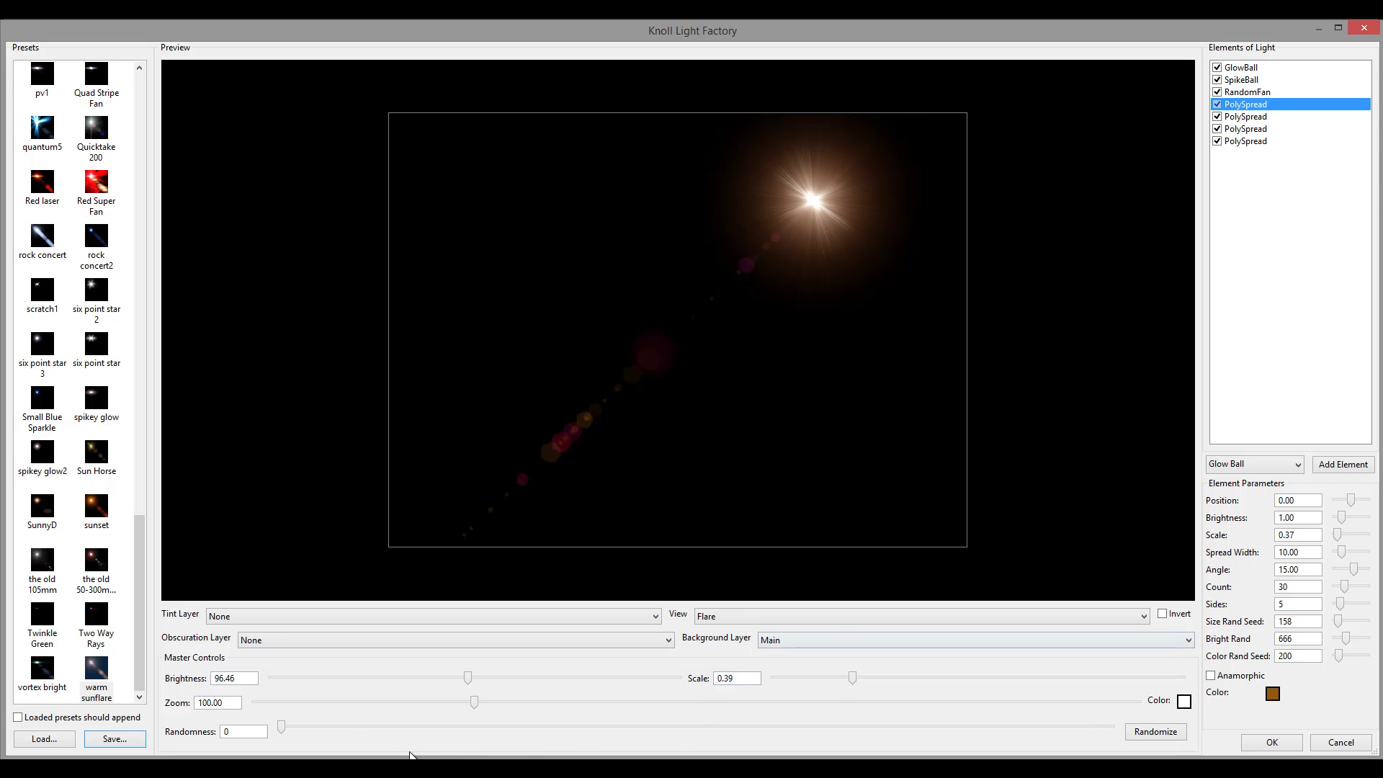
Enlarge the flare to master Scale 0.67 and raise Randomness to 39.
left_click_drag(853, 678, 897, 678)
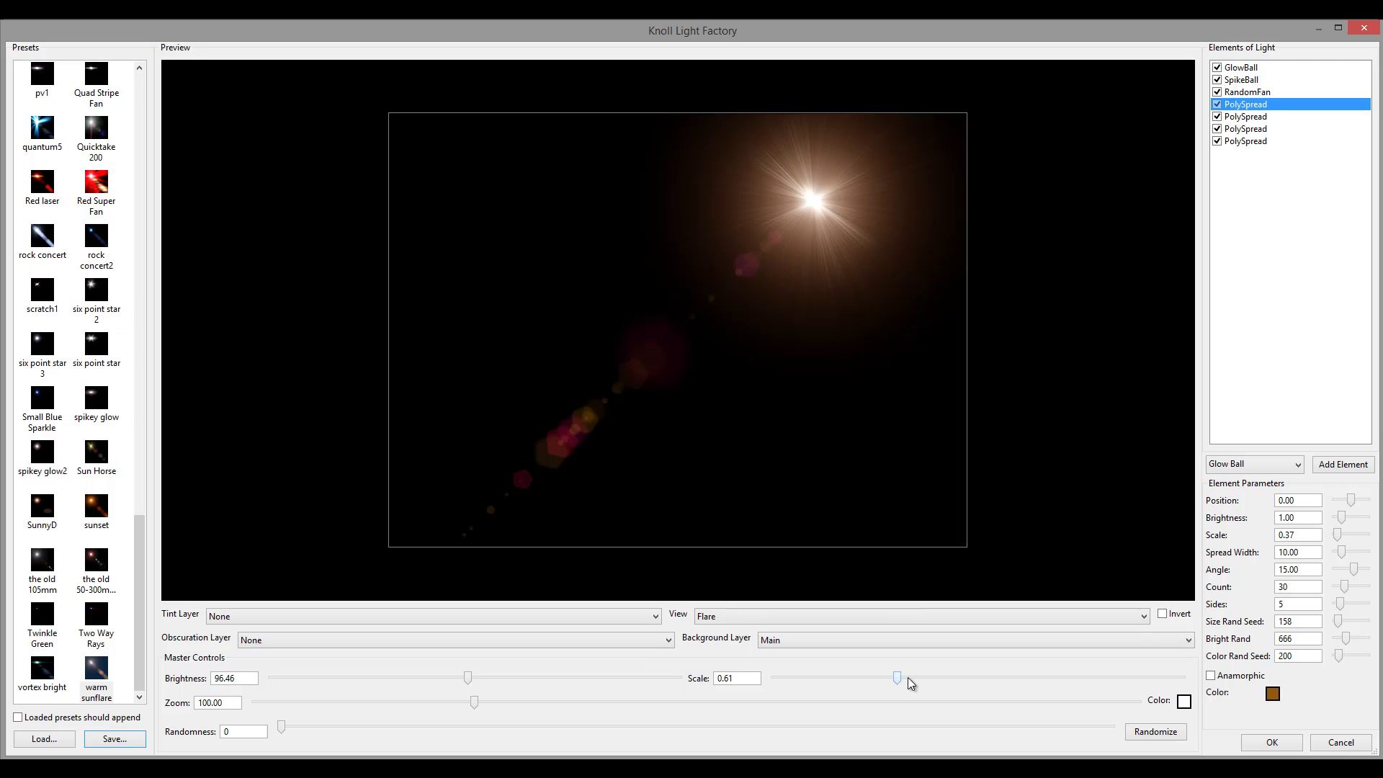
left_click(910, 677)
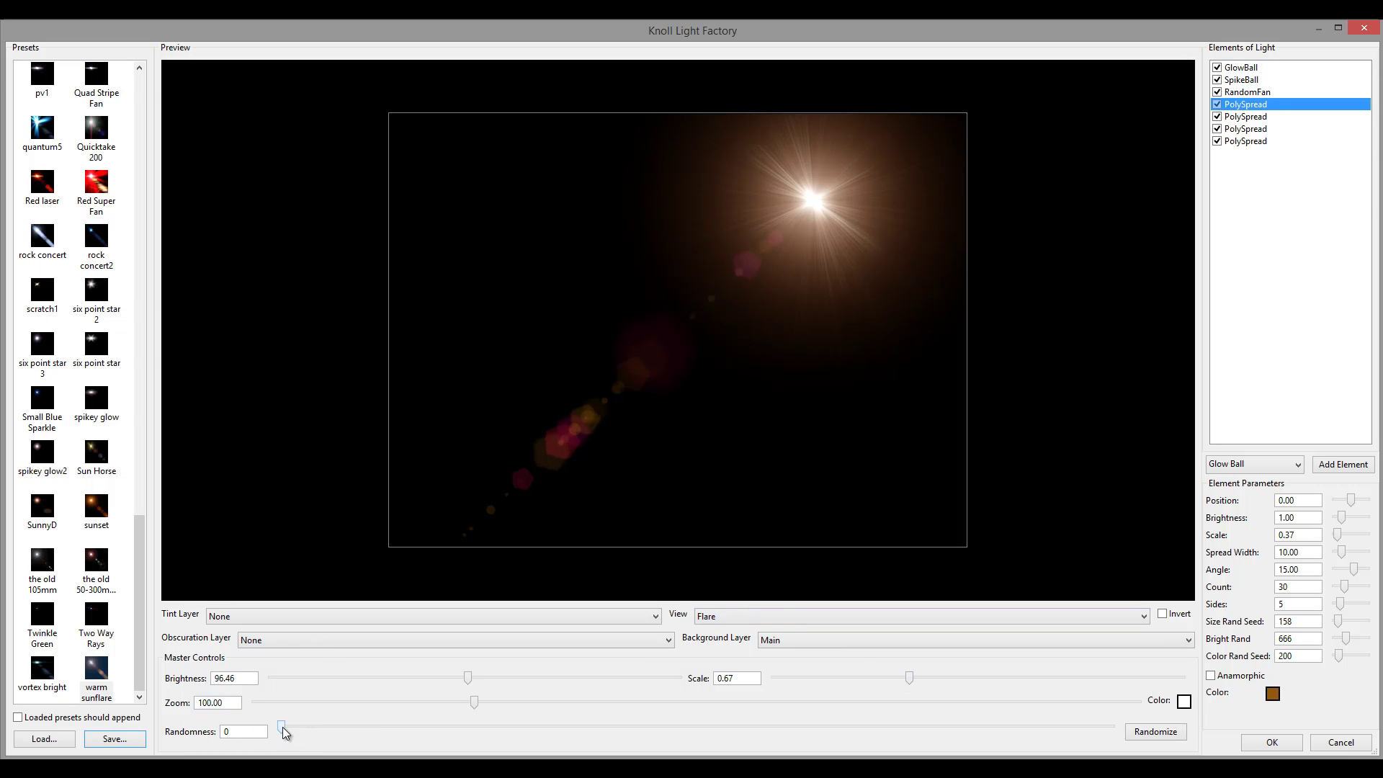
left_click_drag(288, 727, 605, 733)
Randomize the flare, raise Randomness to 47, and randomize again.
left_click(1149, 735)
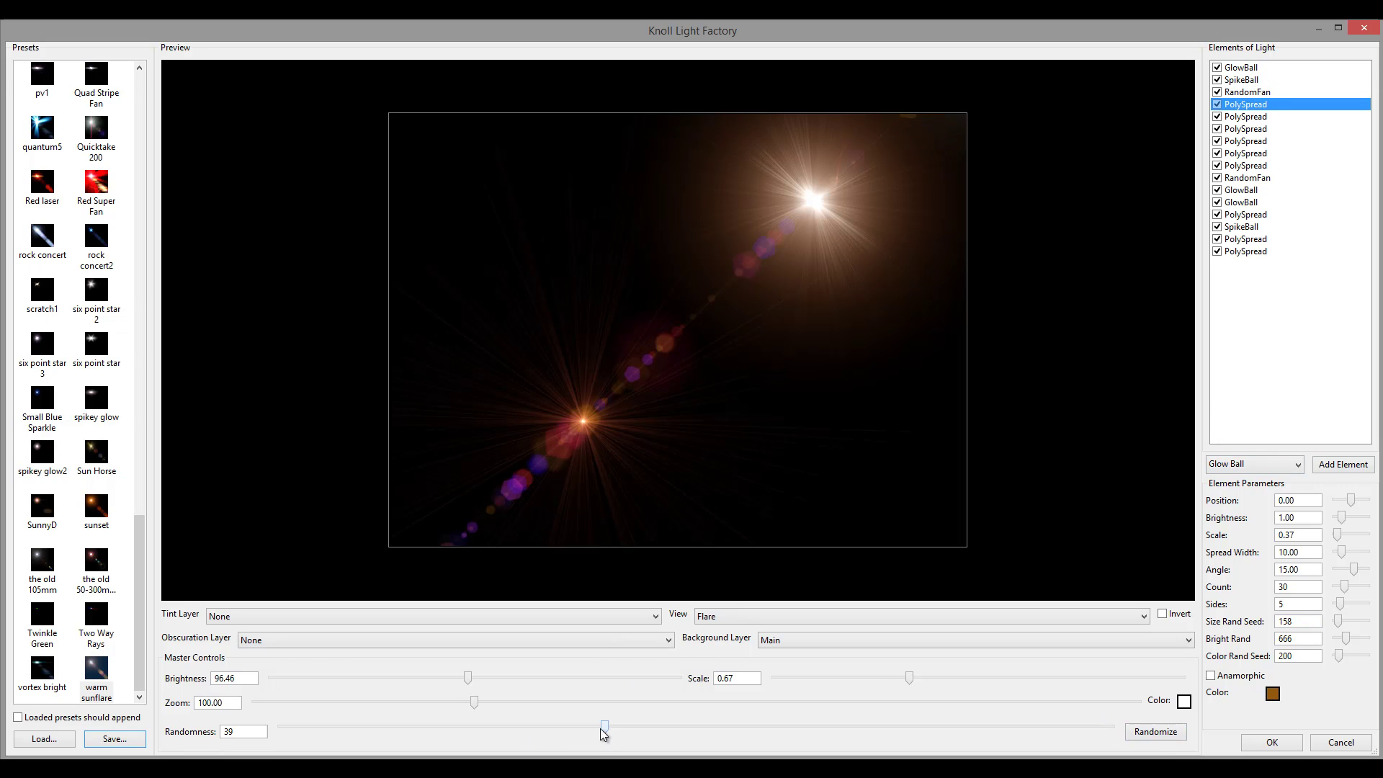
left_click_drag(605, 726, 667, 731)
left_click(1142, 734)
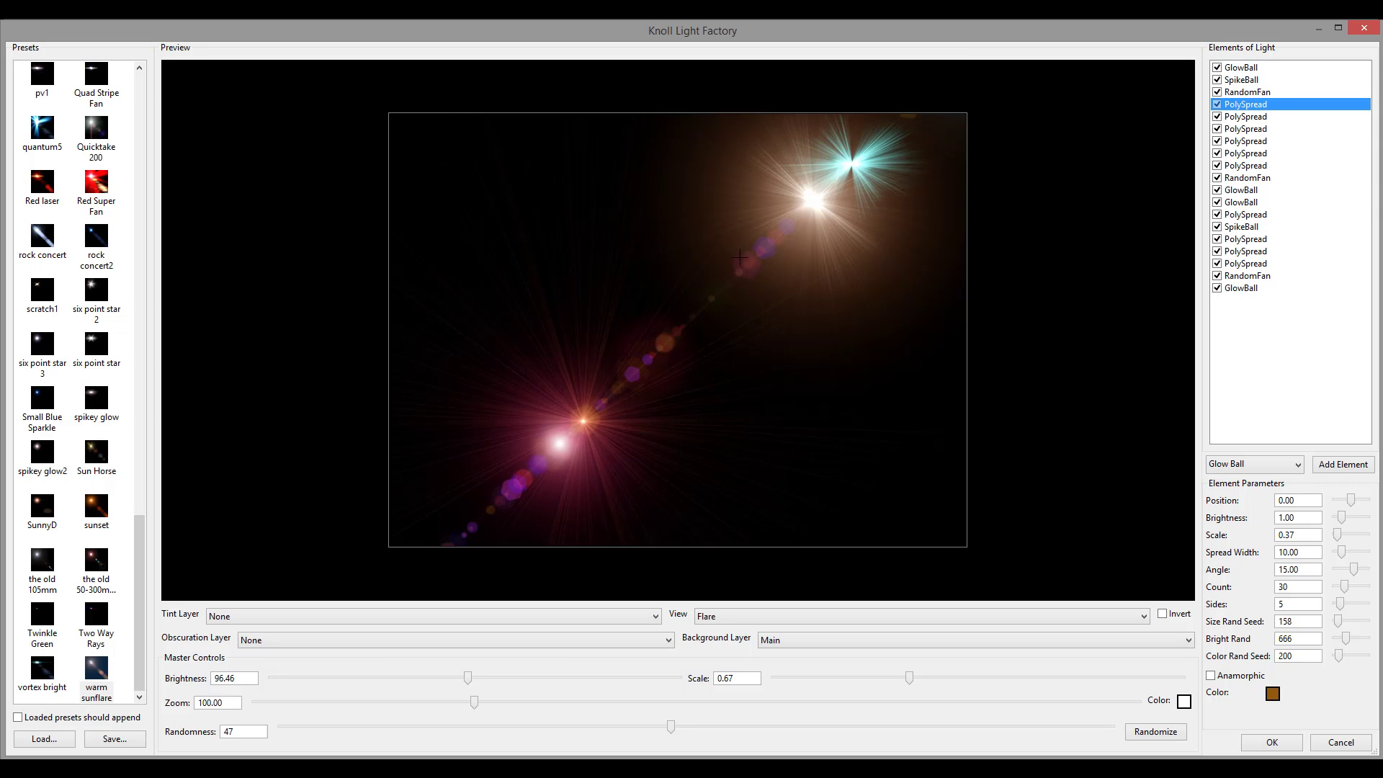
Re-randomize the flare repeatedly at Randomness 9, then at Randomness 1.
left_click_drag(671, 731, 356, 729)
left_click(1166, 733)
left_click(1164, 734)
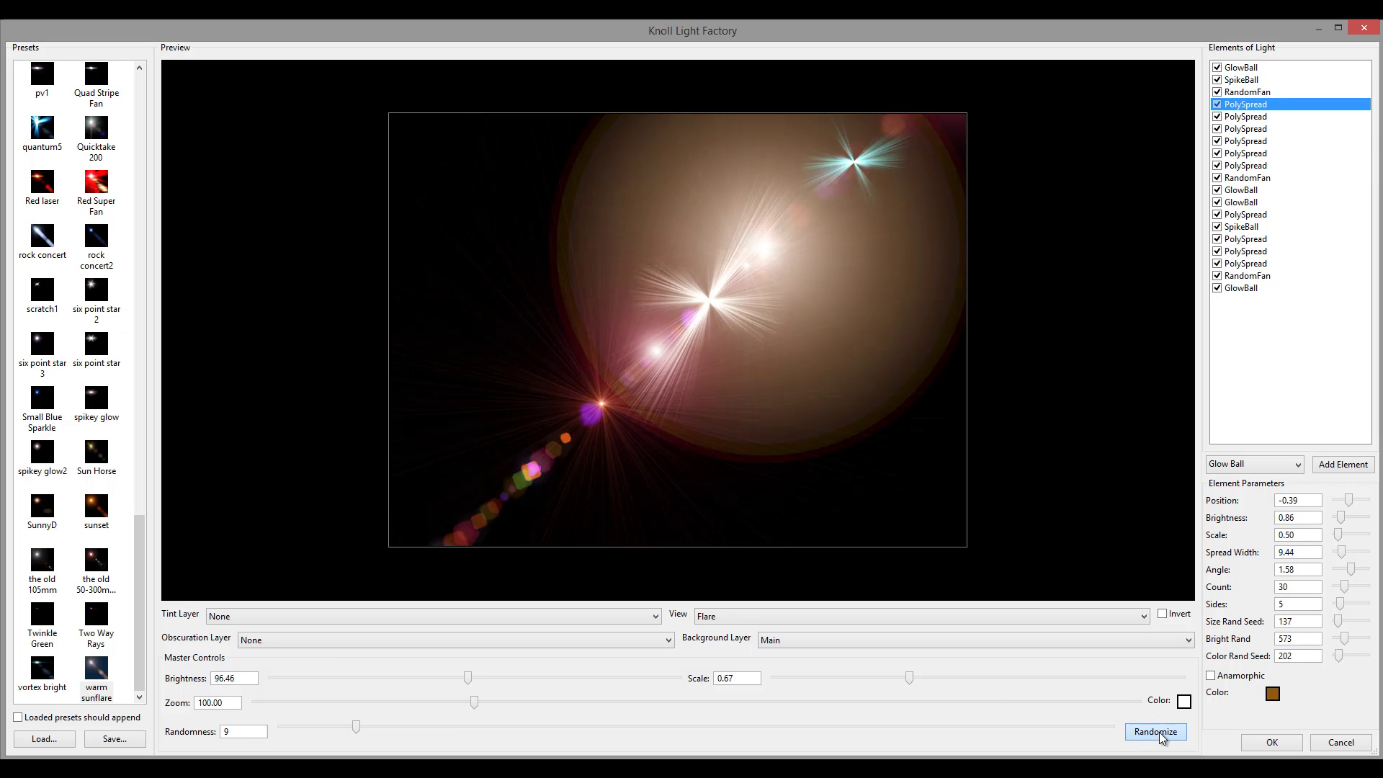
left_click(1163, 738)
left_click(1163, 738)
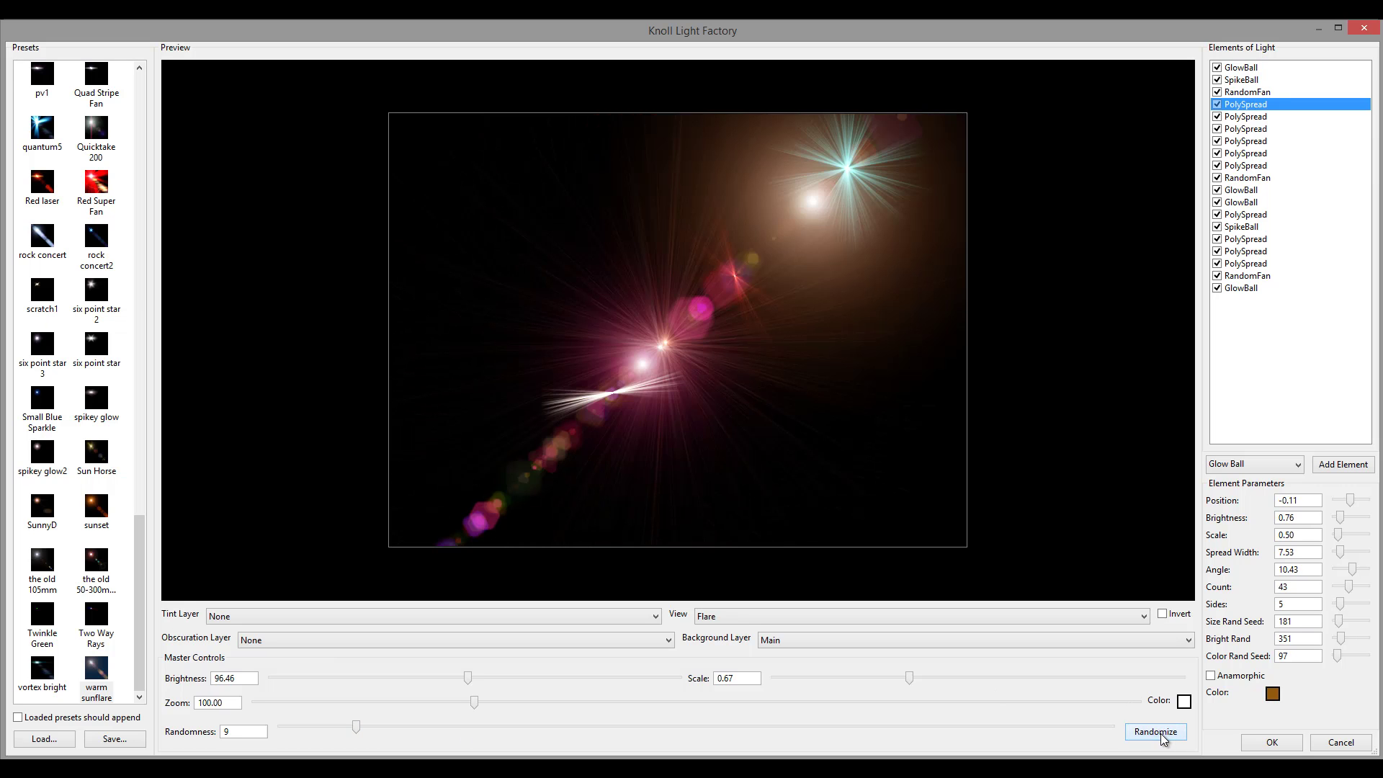
left_click(1162, 737)
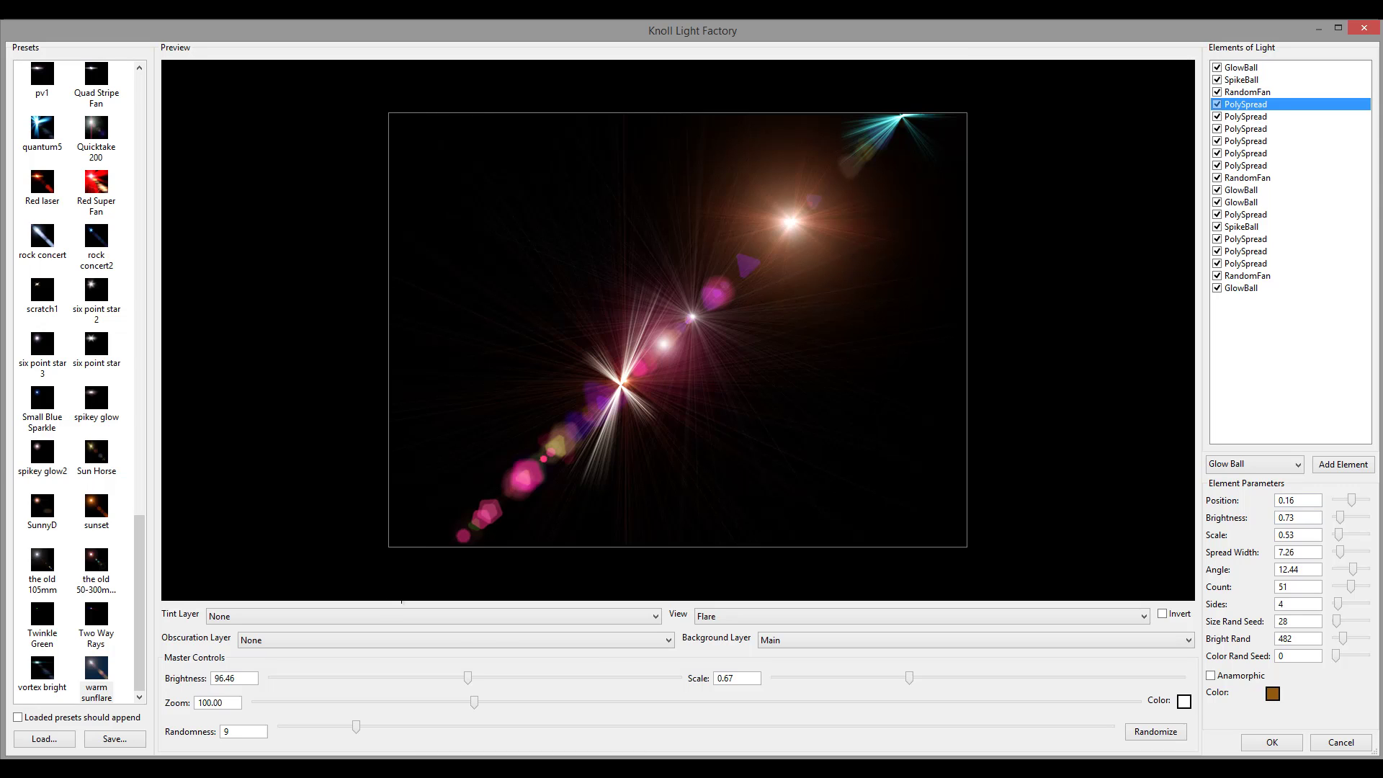
left_click_drag(356, 734, 292, 729)
left_click(1159, 737)
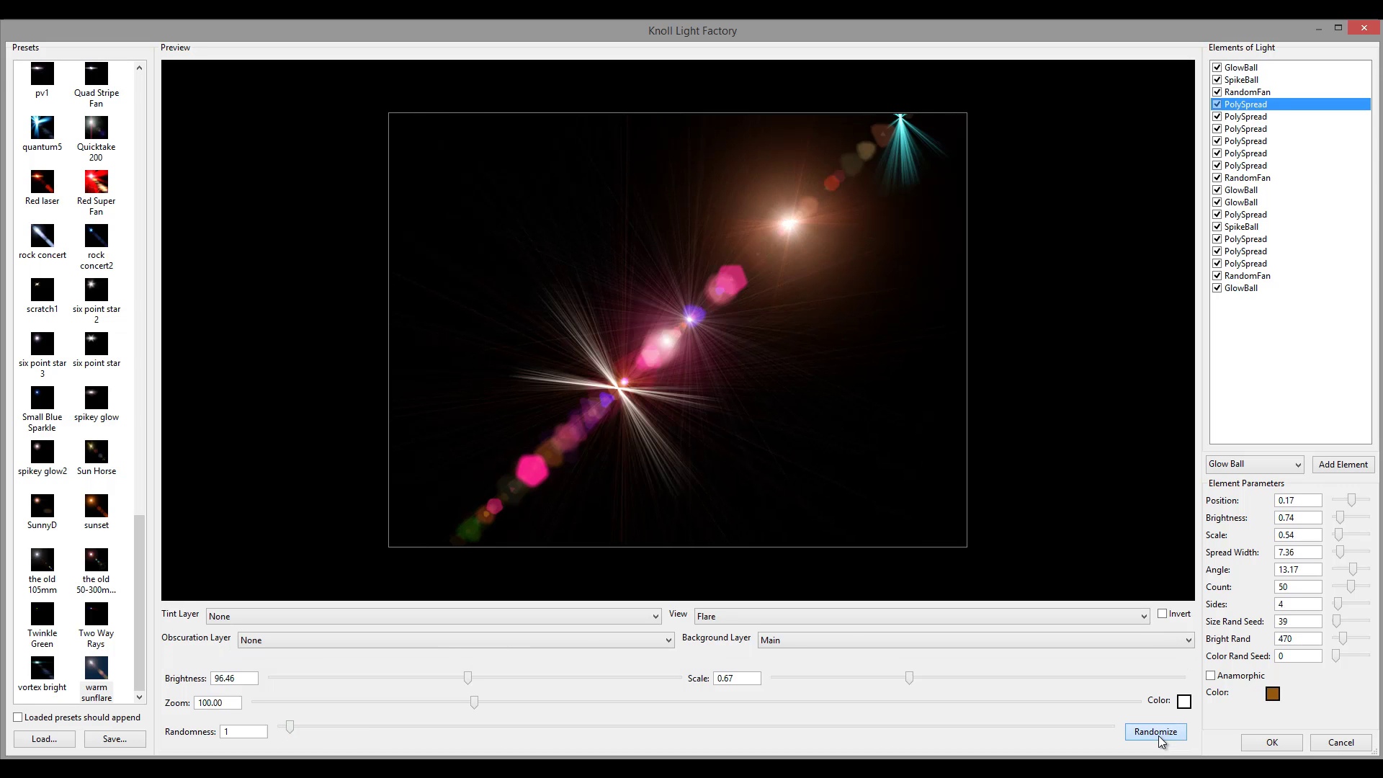
left_click(1158, 736)
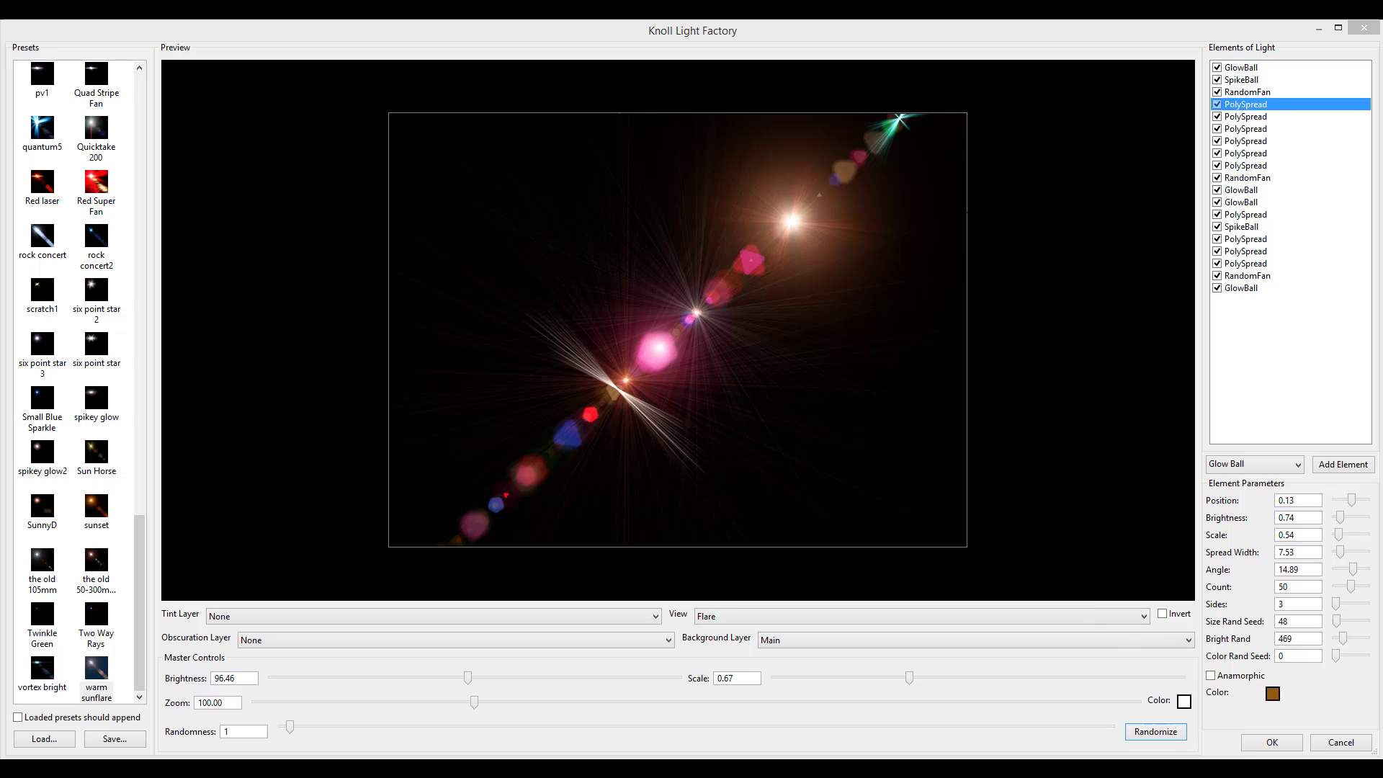
Set the master Color tint of the flare to red, then change it back to white.
left_click(1185, 702)
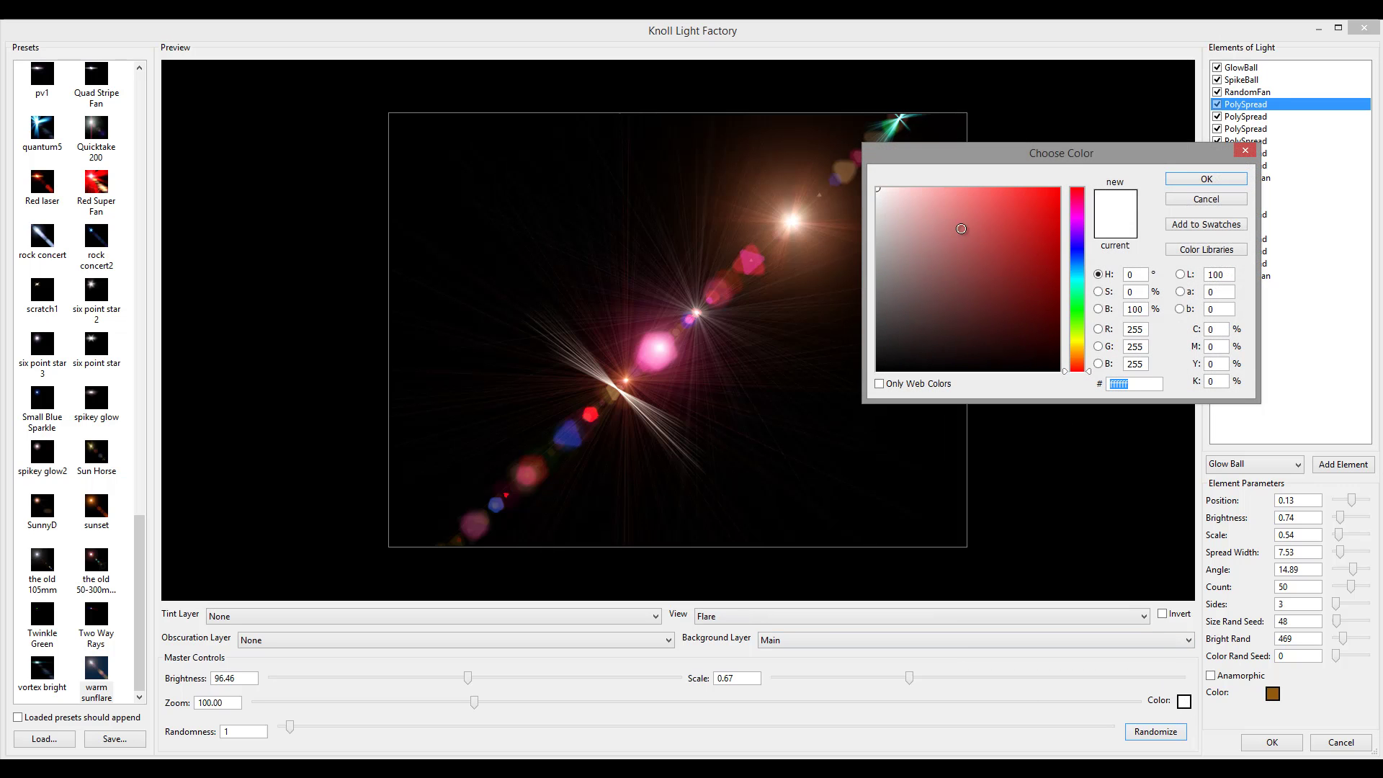
left_click(1056, 189)
left_click(1213, 178)
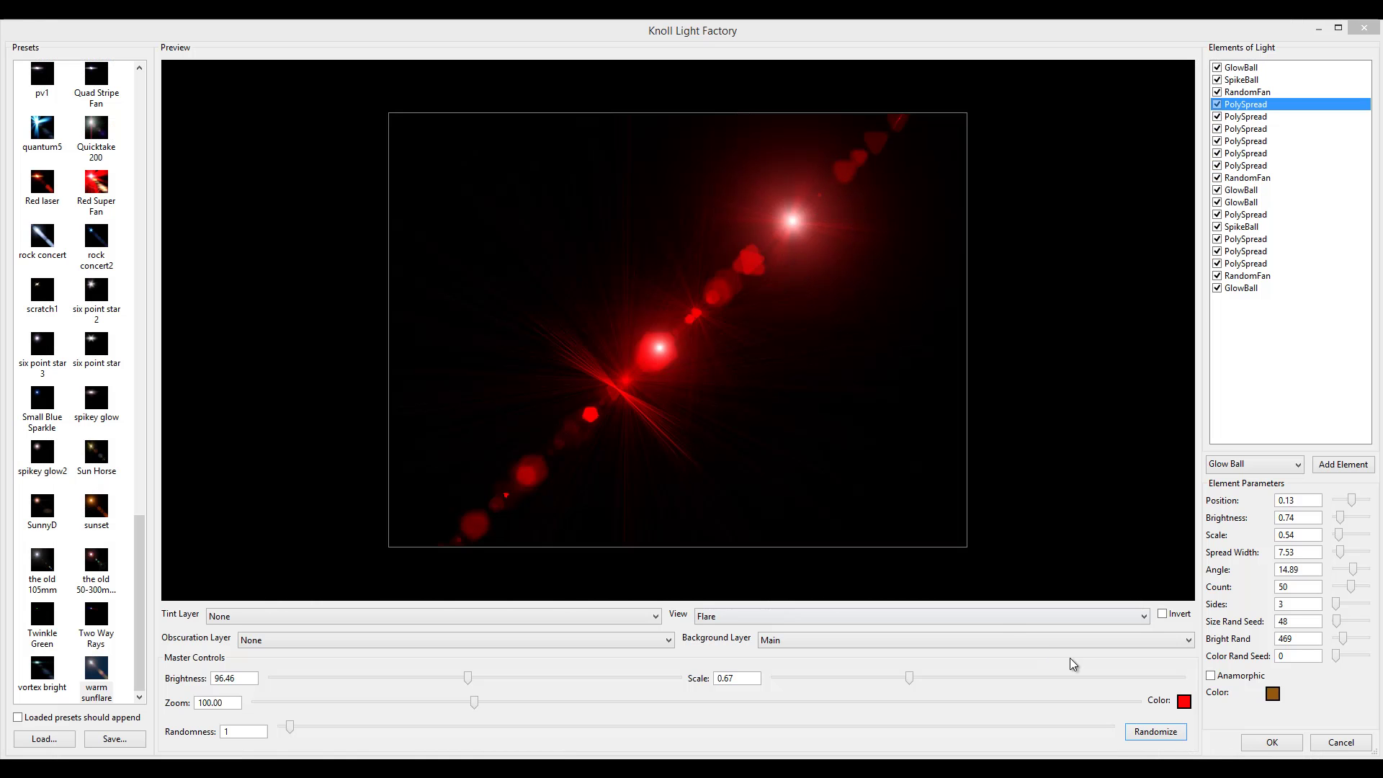
left_click(1183, 702)
left_click_drag(961, 210, 842, 150)
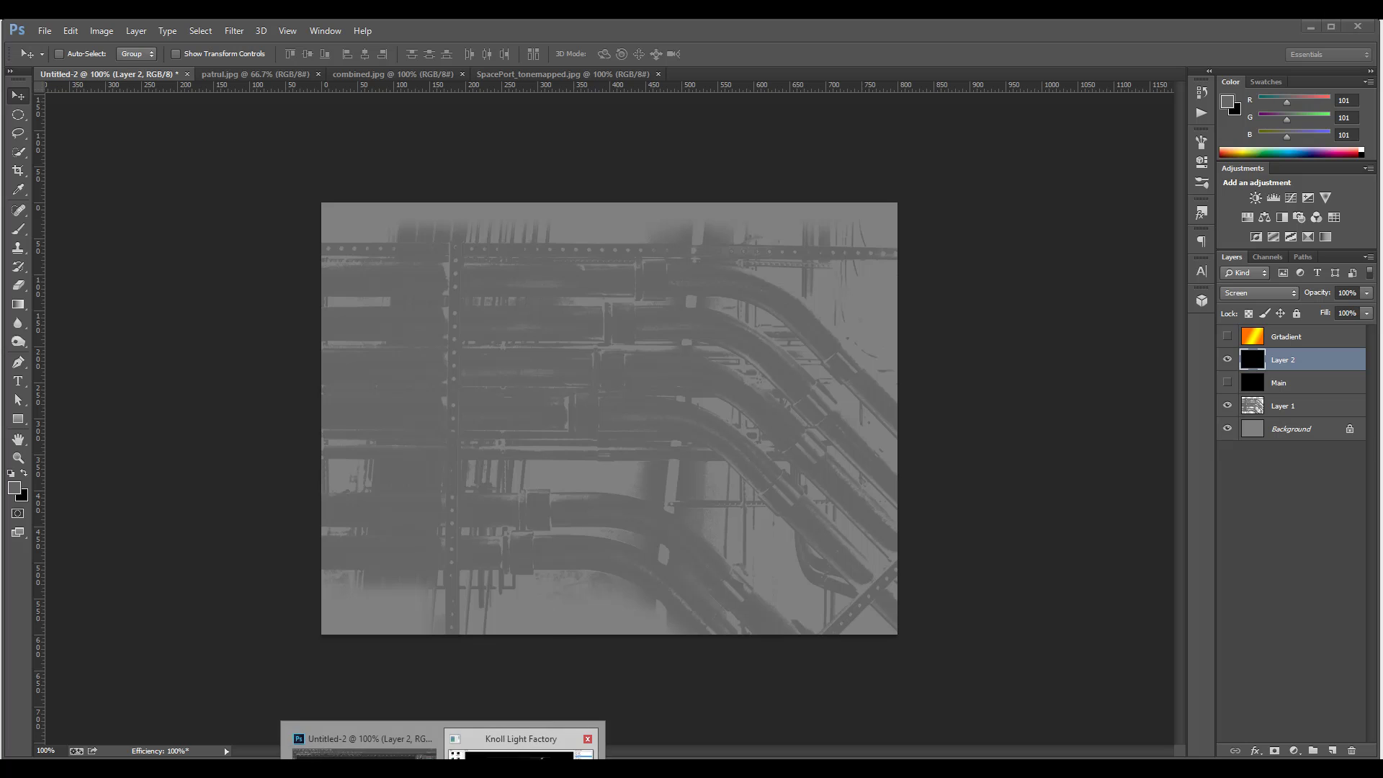
Return the Knoll Light Factory window to the front via its taskbar thumbnail.
left_click(533, 749)
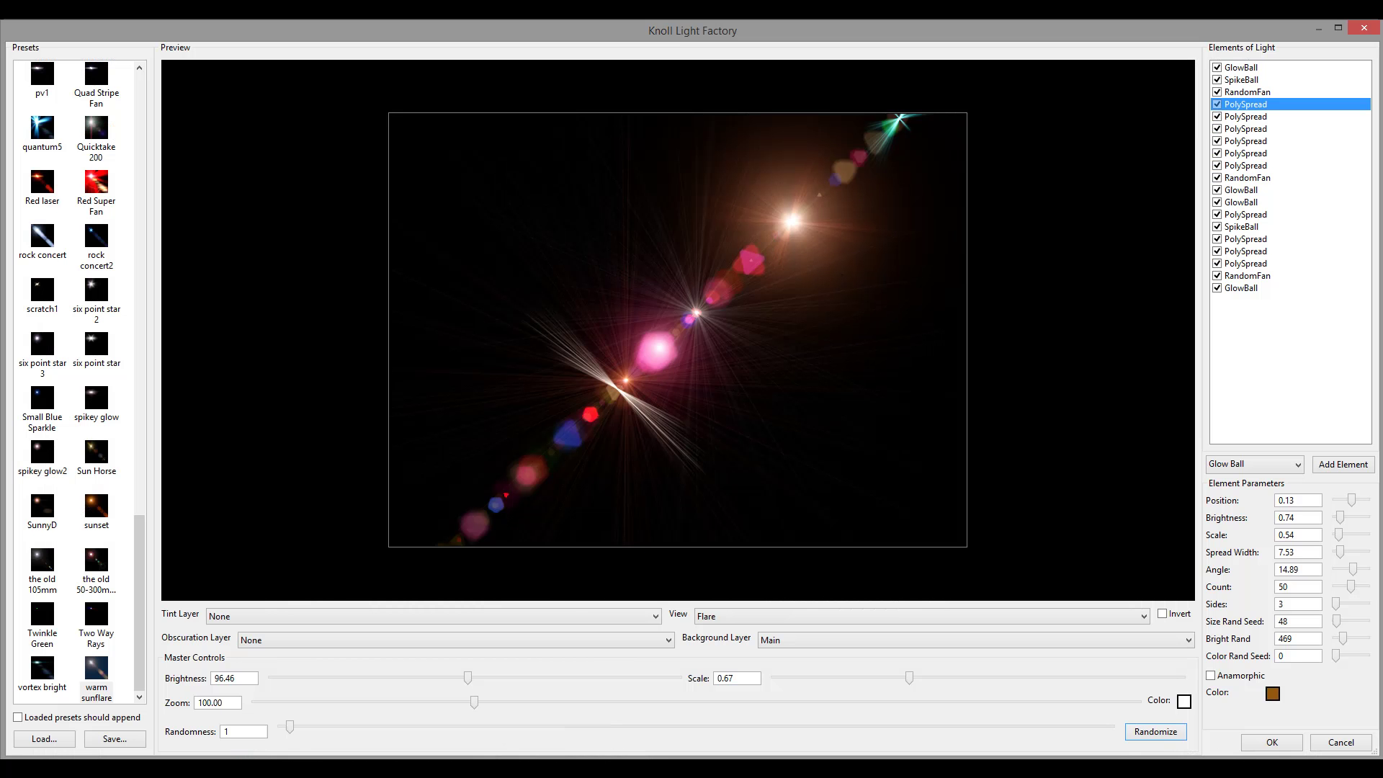